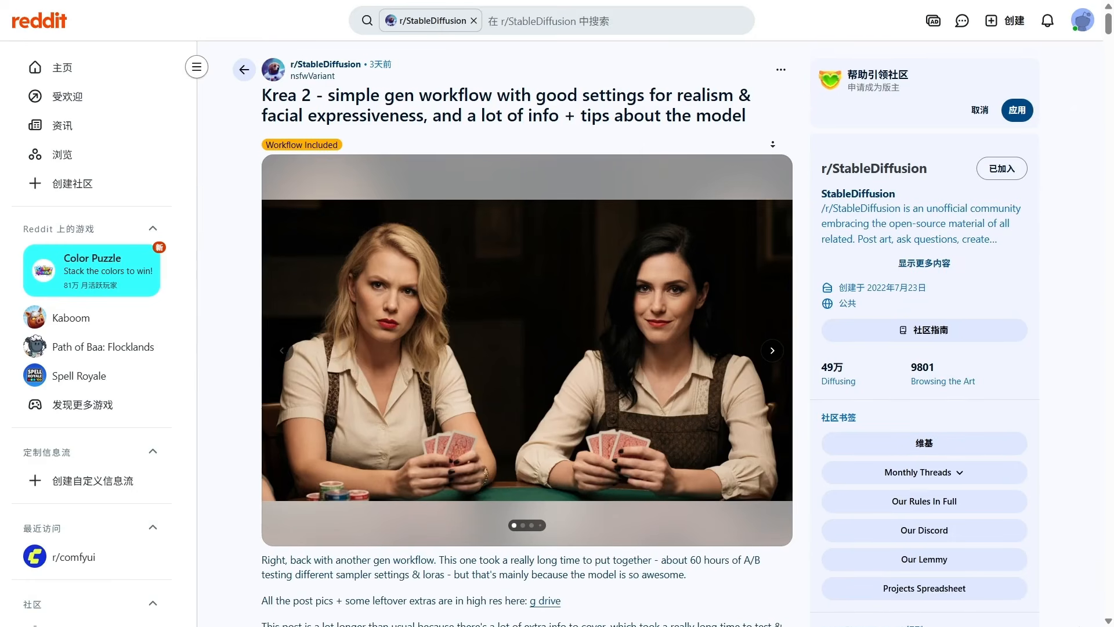
Read through the r/StableDiffusion post about the Krea 2 image generation workflow.
scroll(770, 167, "down", 7)
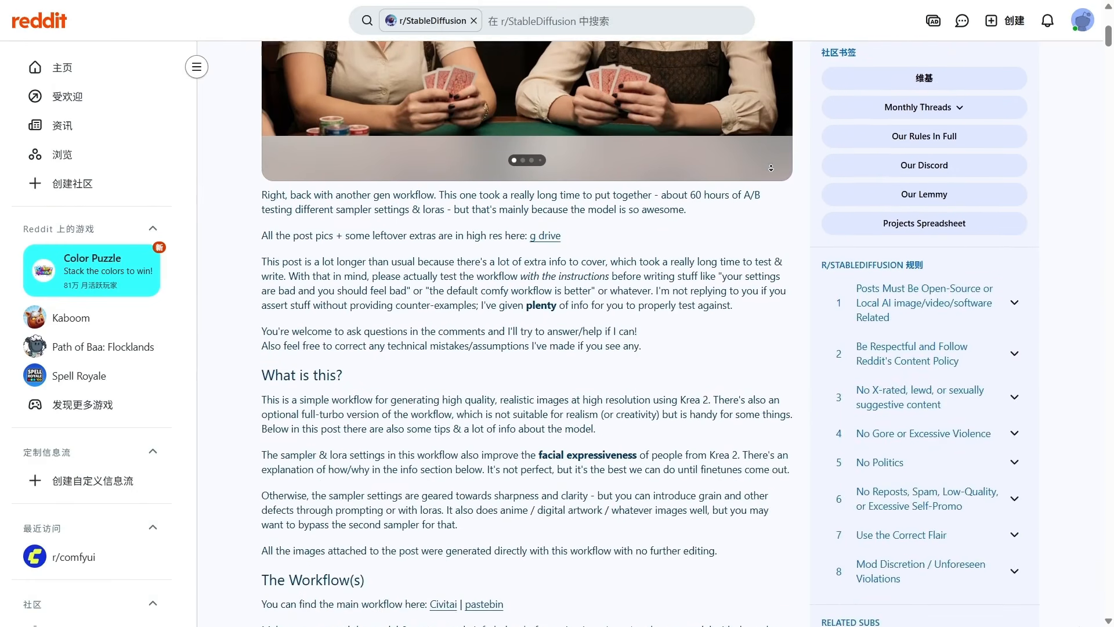
scroll(770, 167, "down", 7)
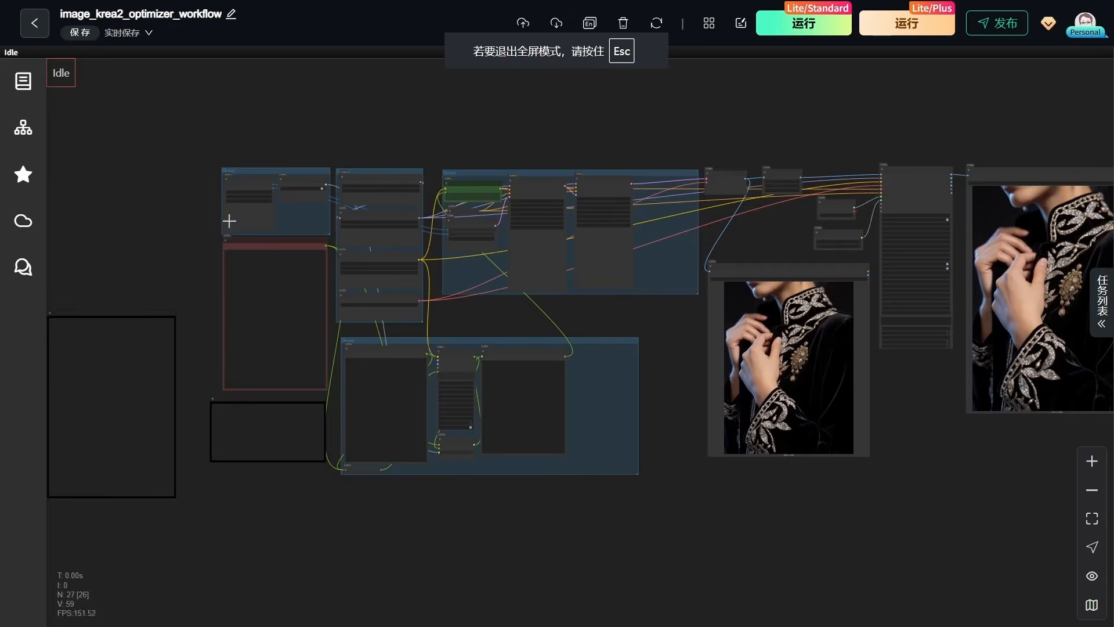
Switch to the image_krea2_optimizer_workflow graph and examine its Load Diffusion Model, Load LoRA, Load CLIP and Load VAE nodes.
scroll(228, 218, "up", 8)
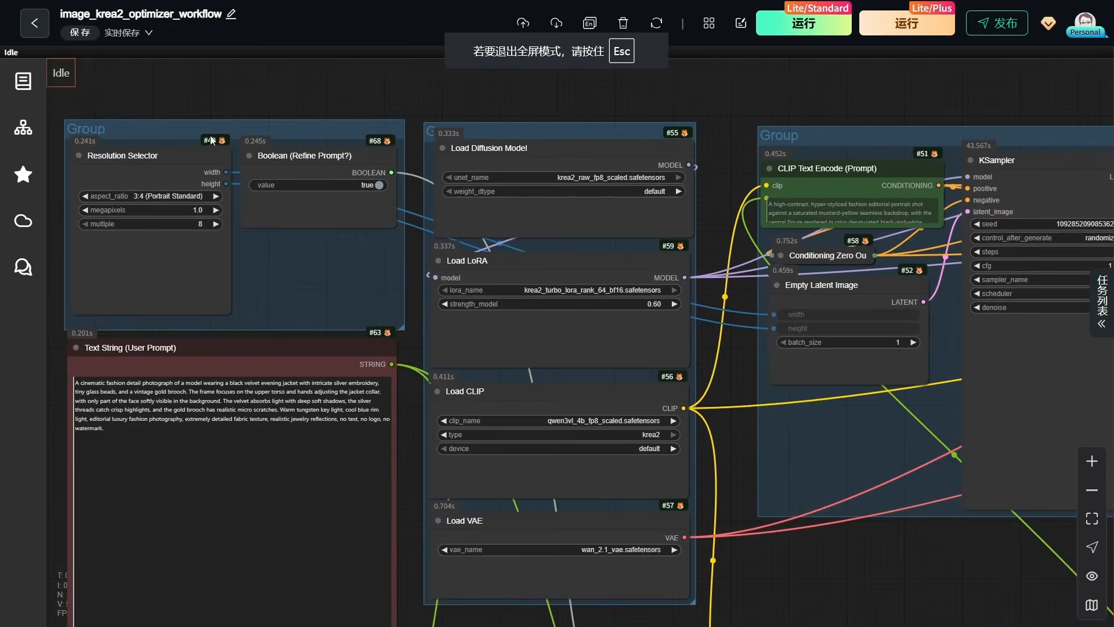
scroll(699, 188, "up", 6)
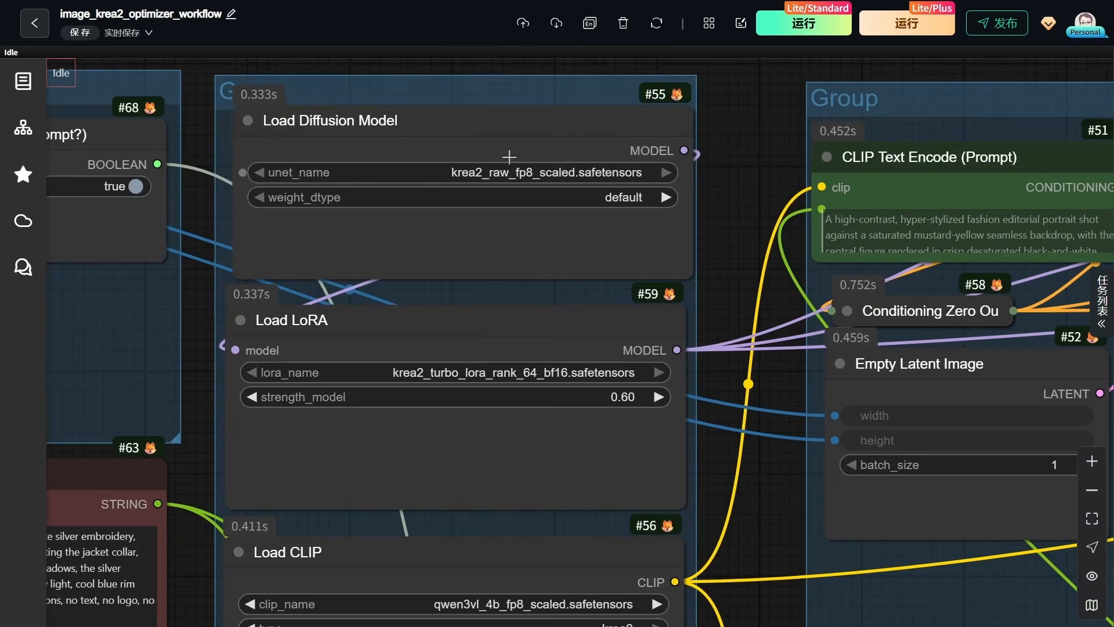
left_click(448, 142)
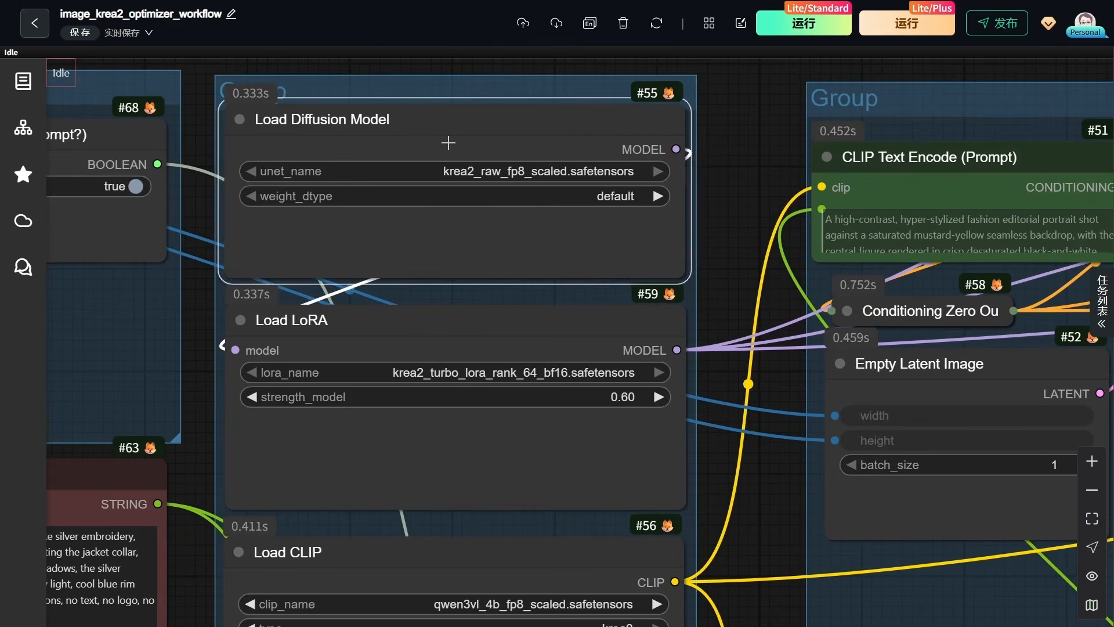
left_click_drag(448, 143, 469, 142)
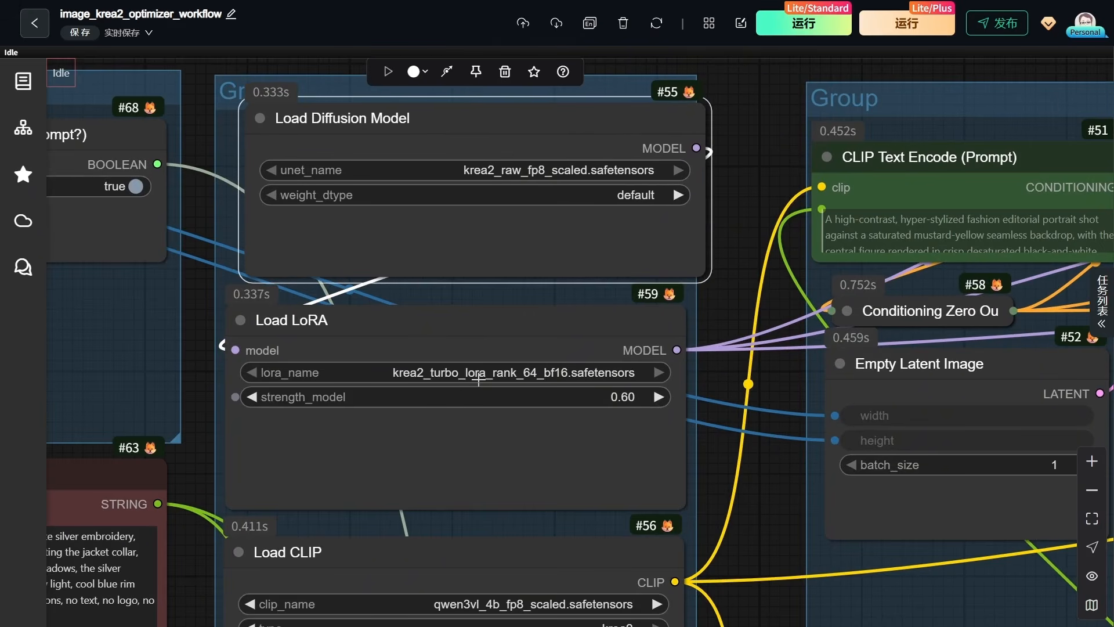
left_click_drag(432, 124, 416, 124)
left_click_drag(408, 322, 419, 324)
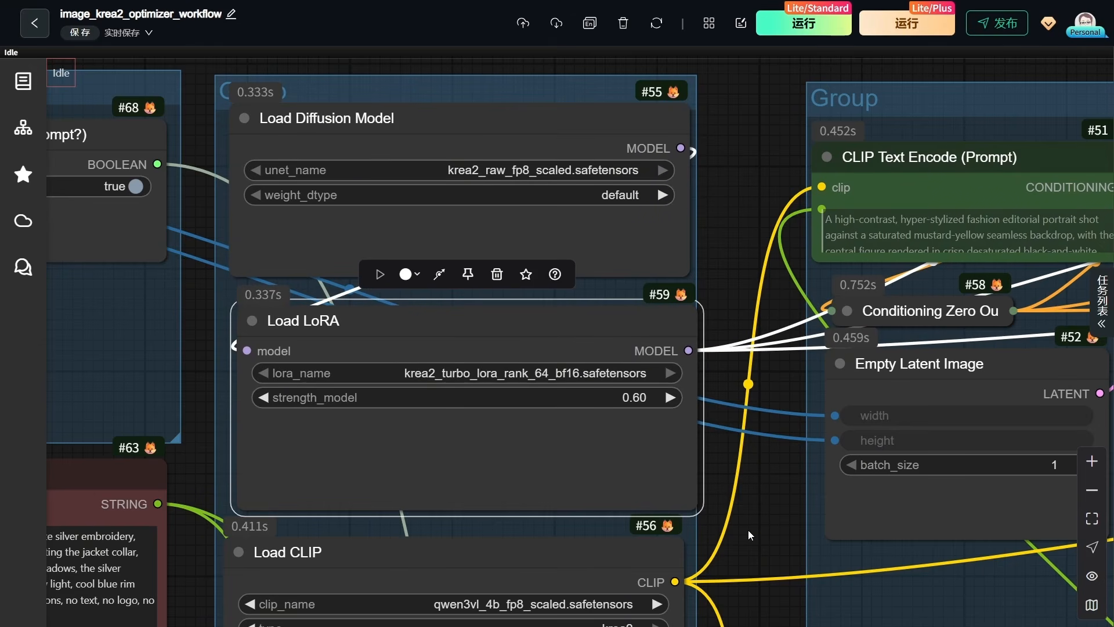
left_click_drag(746, 539, 770, 105)
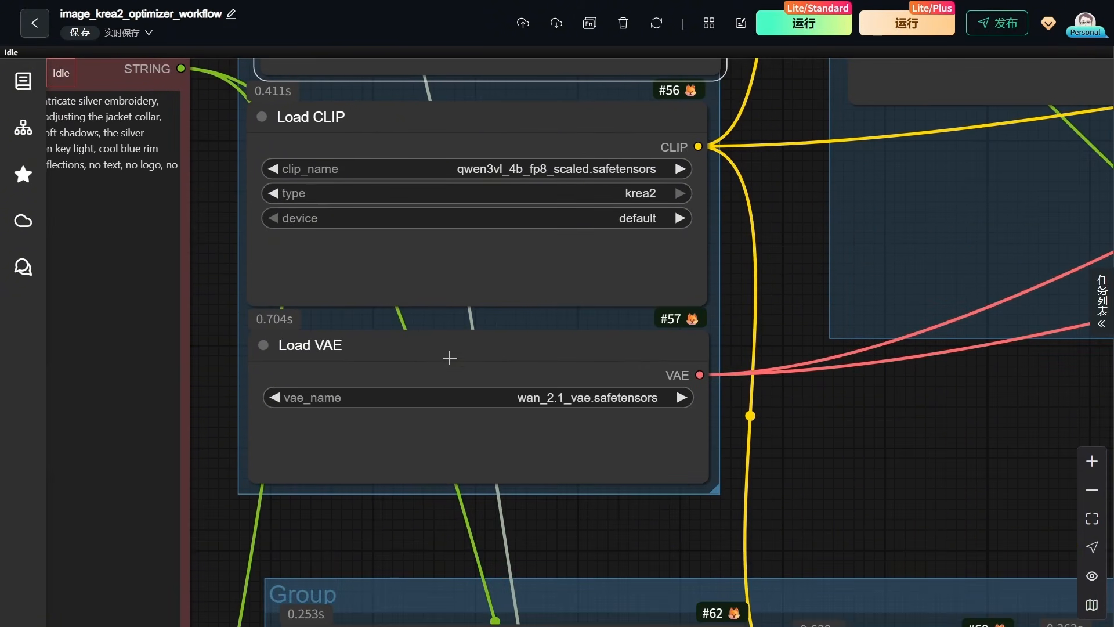
left_click_drag(457, 351, 475, 343)
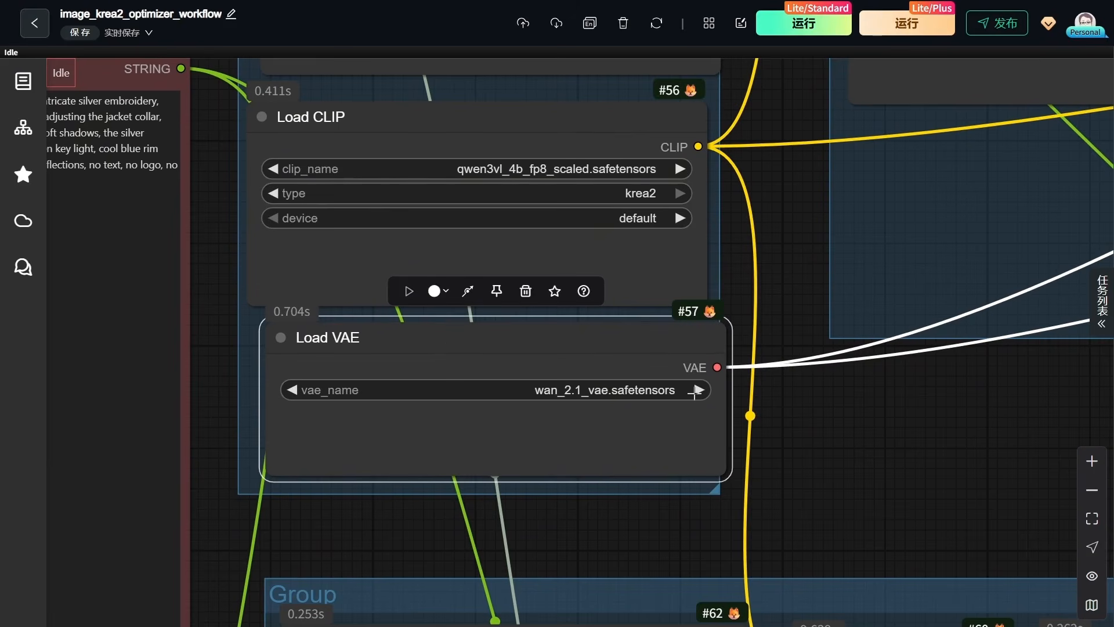
left_click_drag(640, 348, 626, 348)
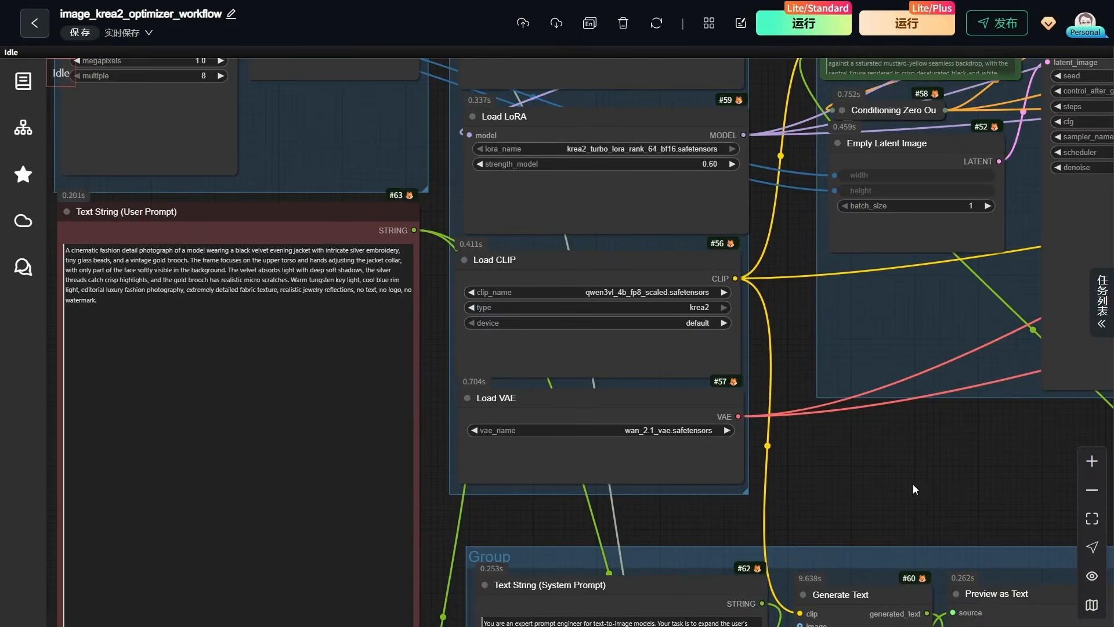
Inspect the steps and denoise values of the first KSampler, leaving them as they are.
scroll(575, 571, "down", 2)
scroll(554, 421, "up", 3)
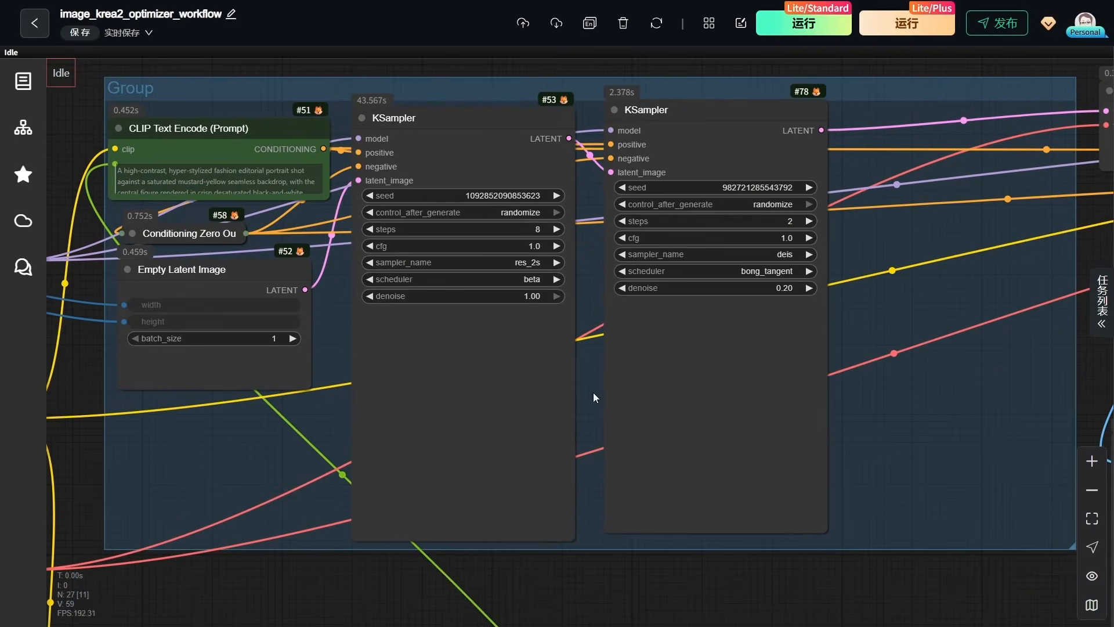
left_click_drag(589, 381, 597, 428)
scroll(494, 332, "up", 6)
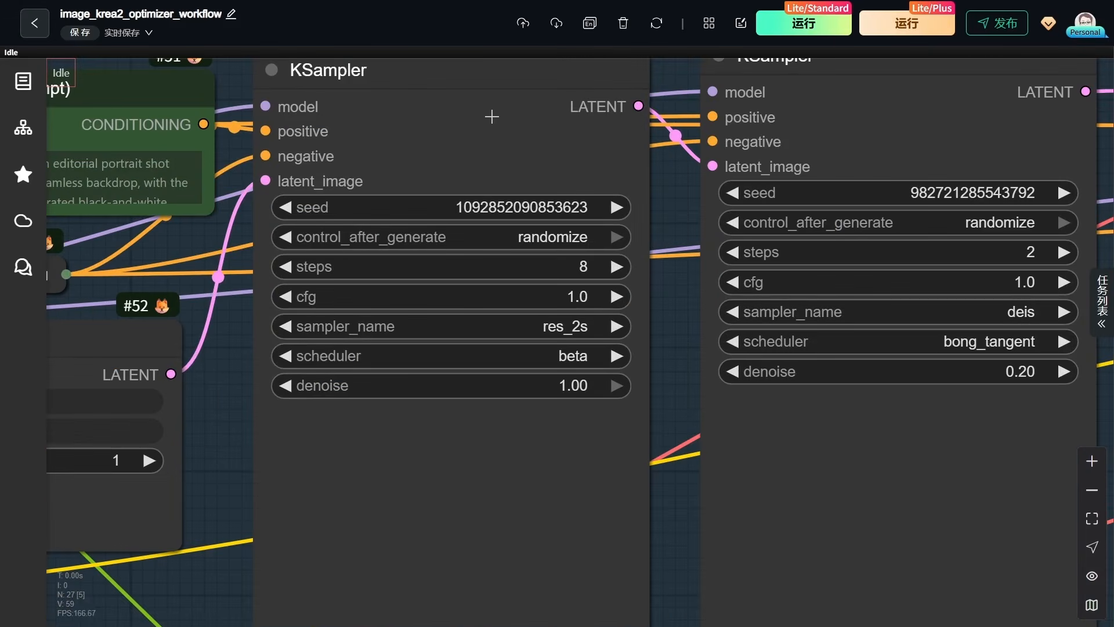
left_click(575, 267)
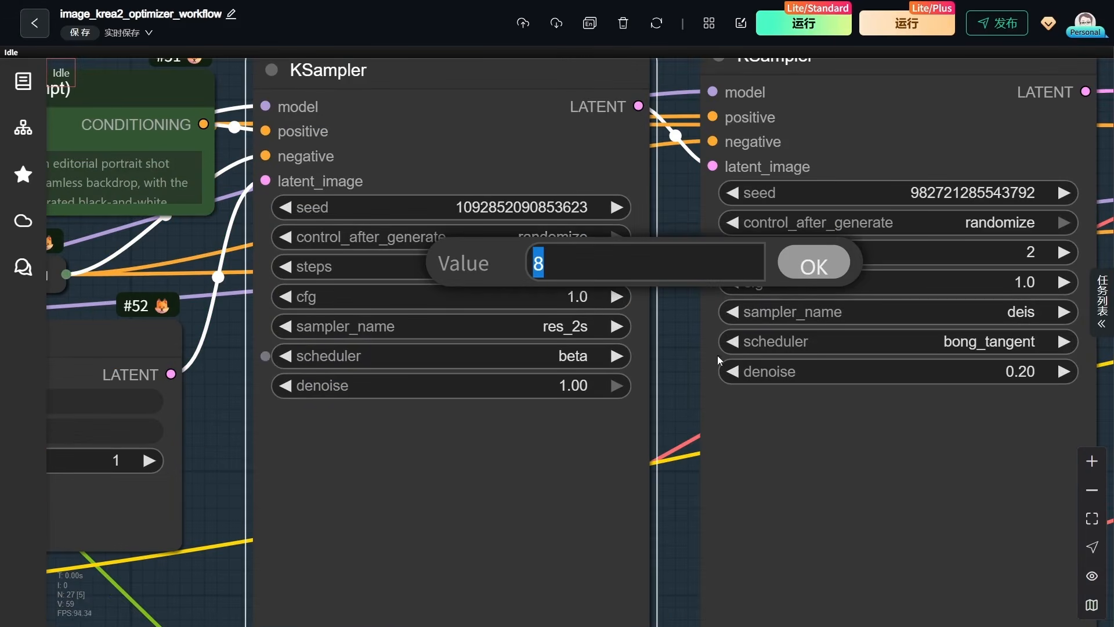
left_click(792, 275)
left_click(574, 385)
left_click(789, 380)
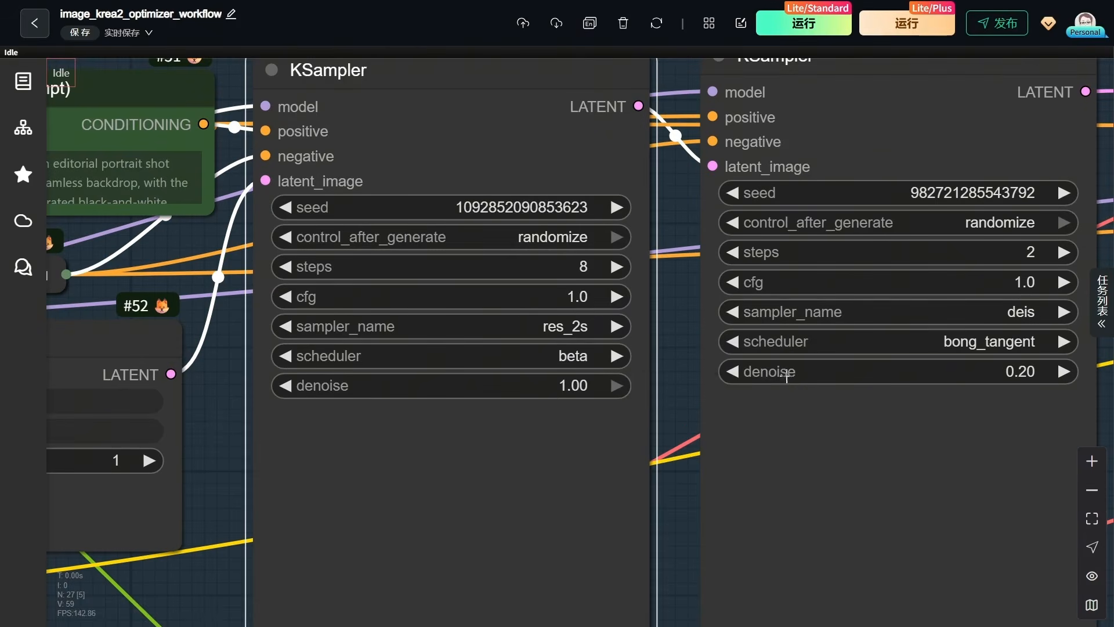
Inspect the steps and denoise values of the second KSampler, leaving them as they are.
scroll(951, 453, "down", 2)
left_click_drag(760, 462, 504, 483)
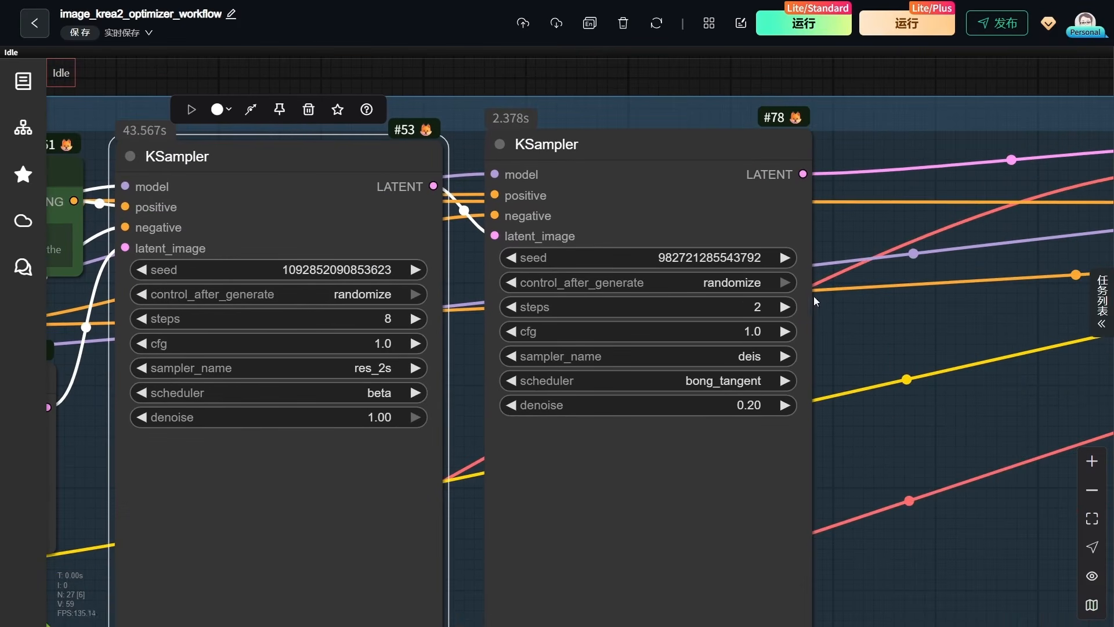
left_click(746, 300)
left_click(928, 297)
scroll(734, 412, "up", 4)
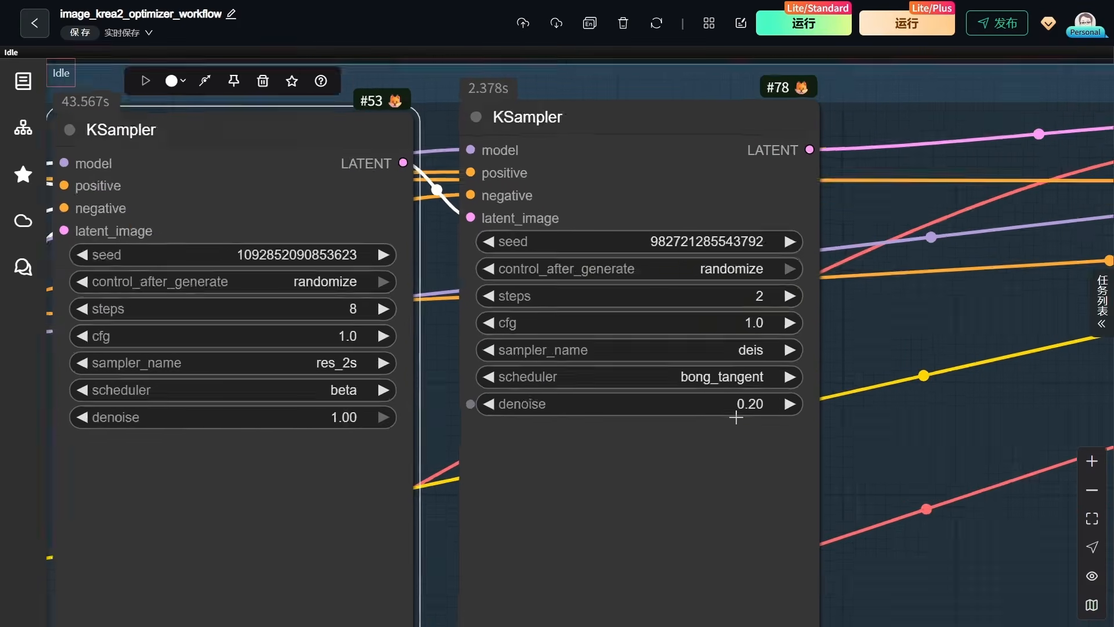
left_click(749, 400)
left_click(1008, 398)
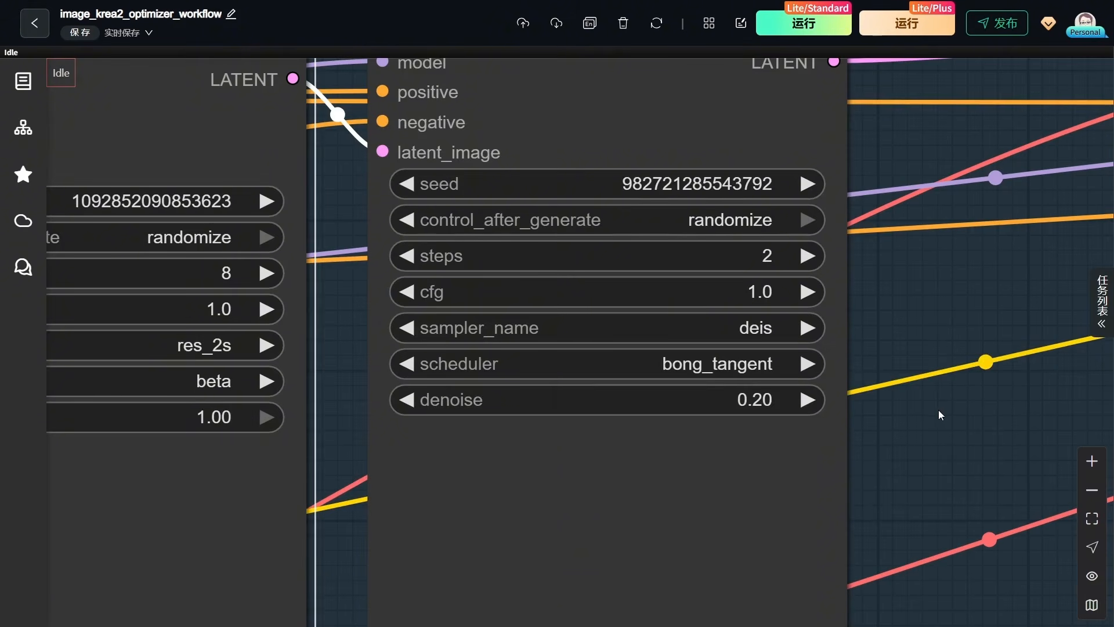
Examine the FaceDetailer node with its detector and SAM loader, and the RTX Video Super Resolution upscaler feeding it.
scroll(938, 411, "down", 3)
left_click_drag(990, 131, 178, 105)
scroll(528, 316, "down", 5)
left_click_drag(571, 343, 279, 333)
scroll(639, 191, "up", 6)
left_click_drag(714, 137, 722, 137)
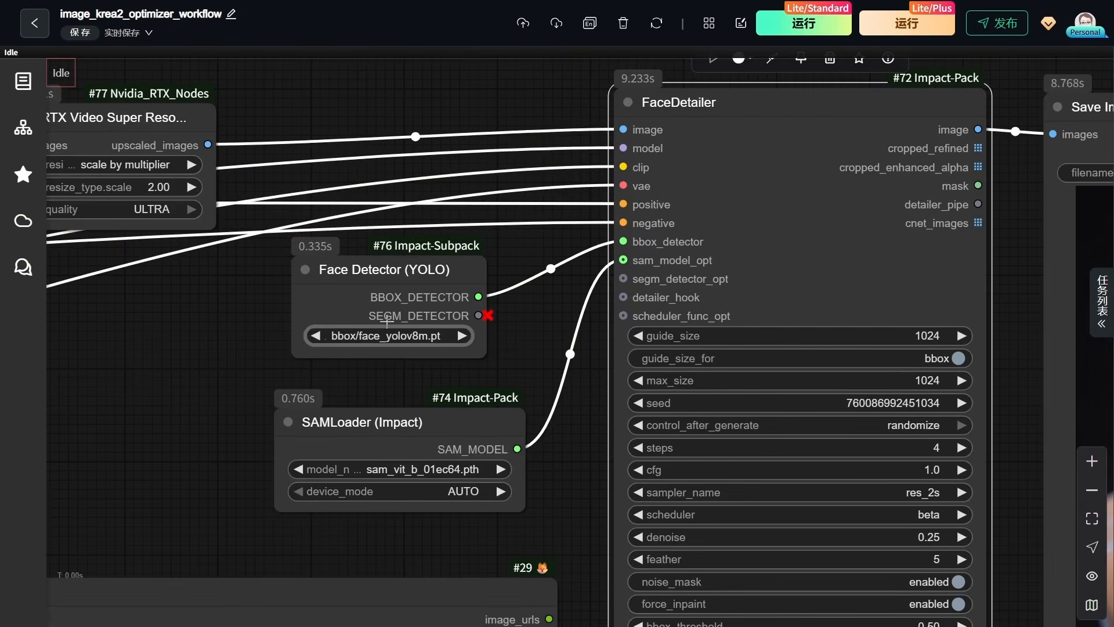
left_click_drag(207, 434, 515, 458)
mouse_move(421, 143)
left_mouse_down()
mouse_move(437, 142)
mouse_move(416, 154)
left_mouse_up()
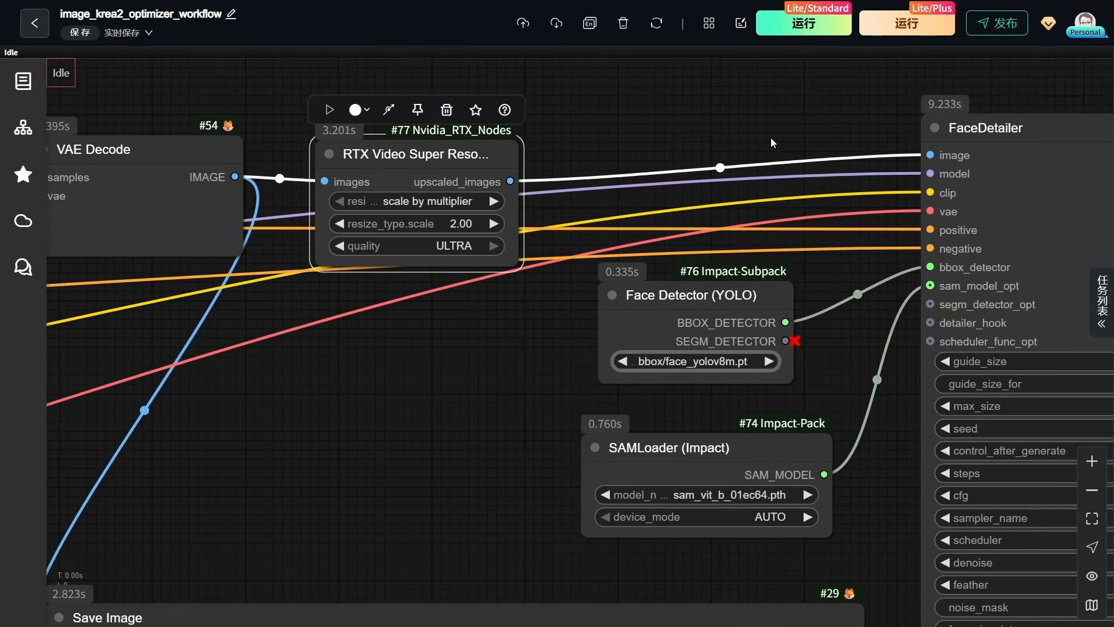
Return to the two KSamplers and compare their sampler and scheduler choices, leaving them as they are.
scroll(771, 141, "down", 7)
left_click_drag(625, 326, 491, 83)
left_click_drag(768, 428, 1047, 482)
scroll(244, 540, "down", 5)
left_click_drag(636, 415, 848, 450)
scroll(836, 402, "up", 3)
left_click_drag(797, 310, 738, 371)
scroll(738, 371, "up", 5)
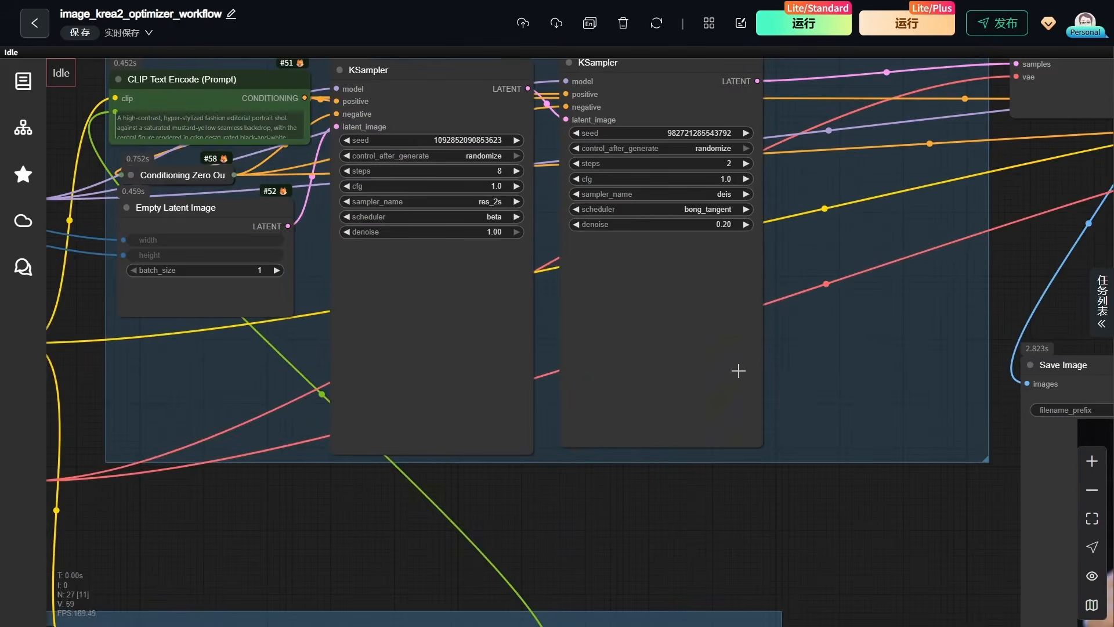
left_click_drag(481, 303, 555, 462)
scroll(555, 462, "up", 3)
left_click(571, 322)
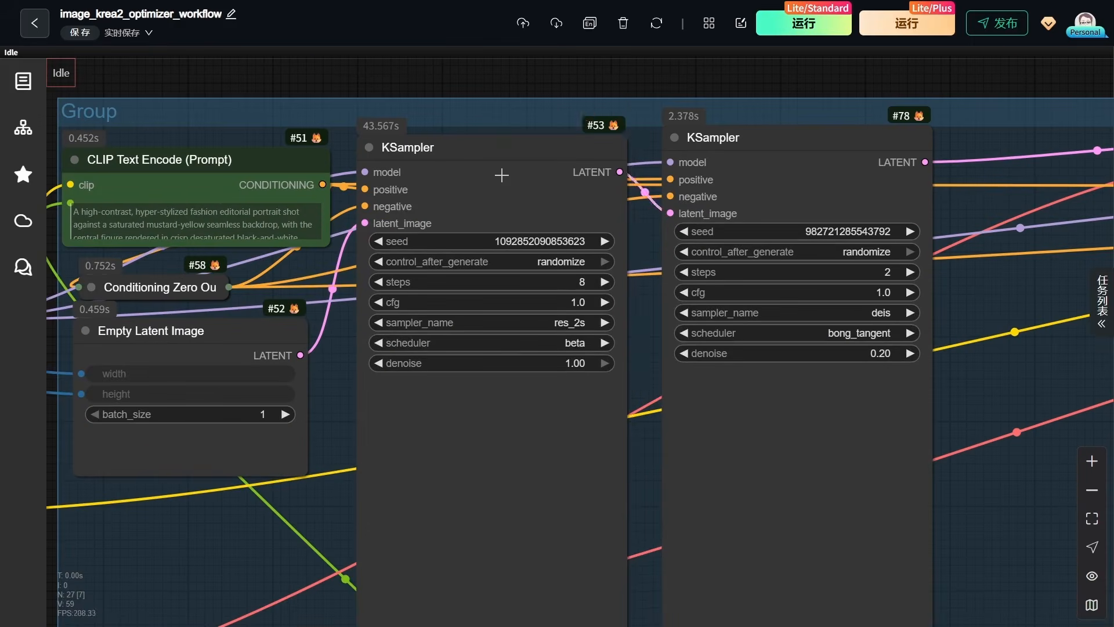
left_click(571, 342)
left_click(886, 307)
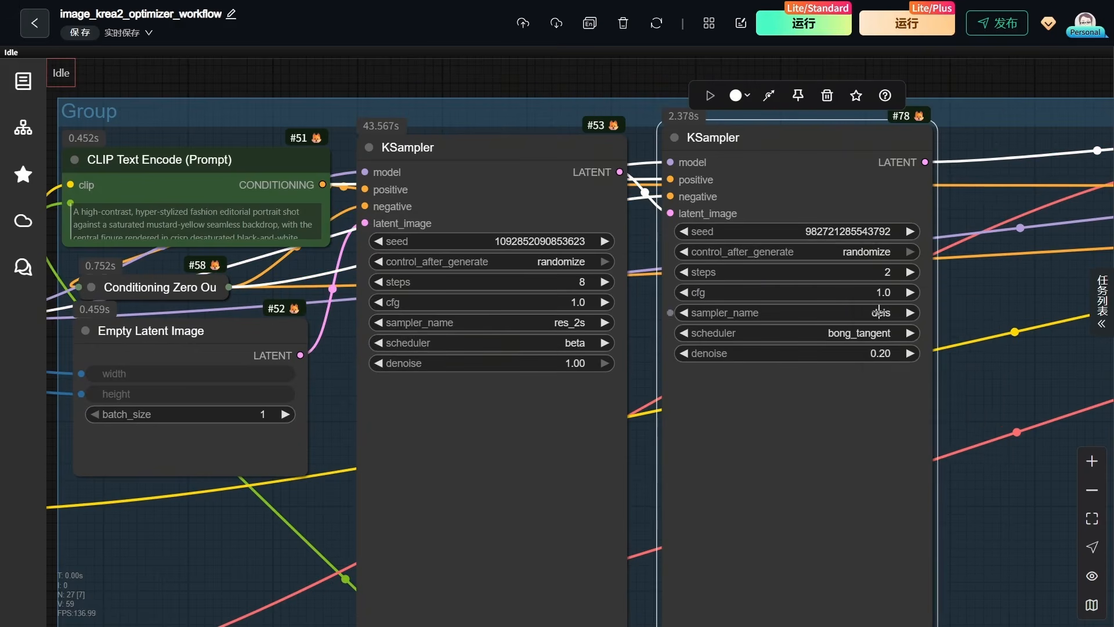
left_click(879, 332)
scroll(492, 297, "down", 8)
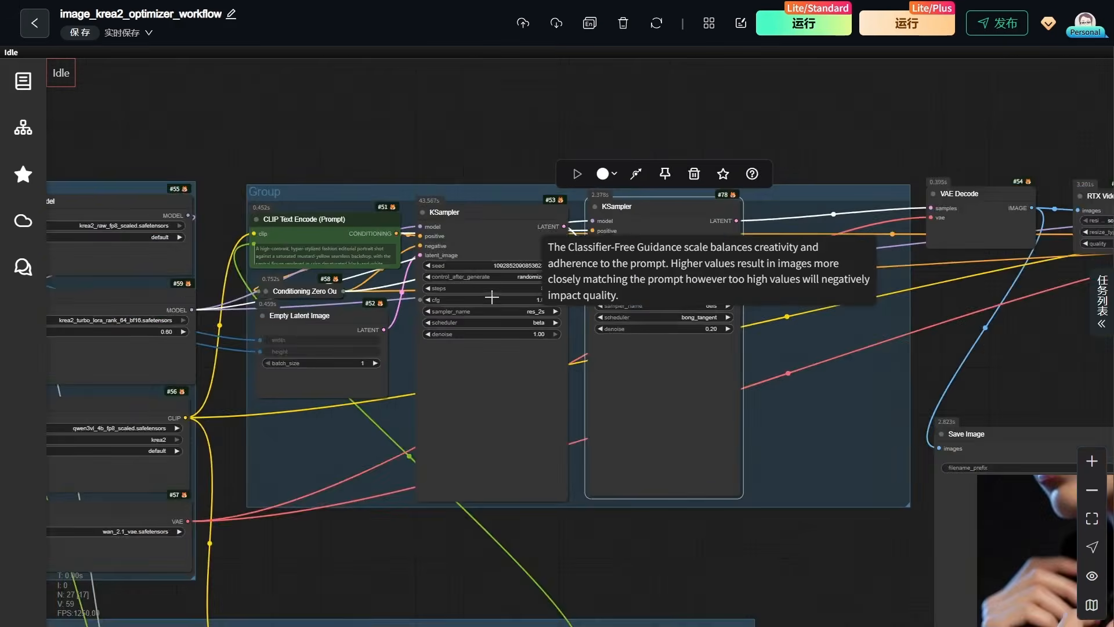
left_click_drag(1096, 574, 389, 473)
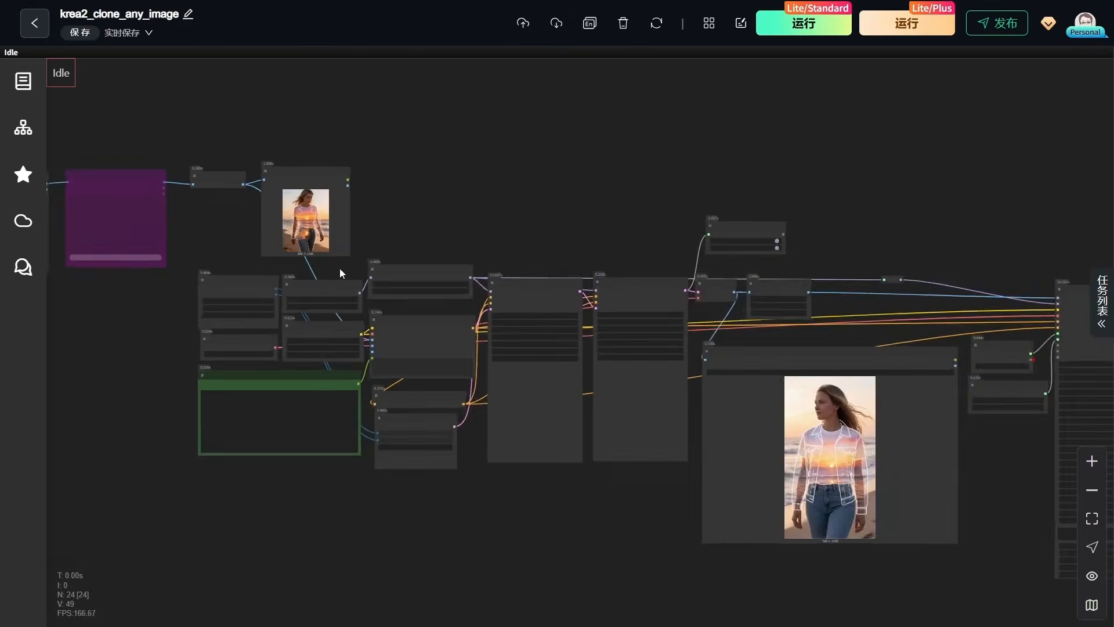
In the krea2_clone_any_image workflow, examine the Load Diffusion Model, Load CLIP, Load LoRA and Load VAE nodes.
scroll(232, 313, "up", 6)
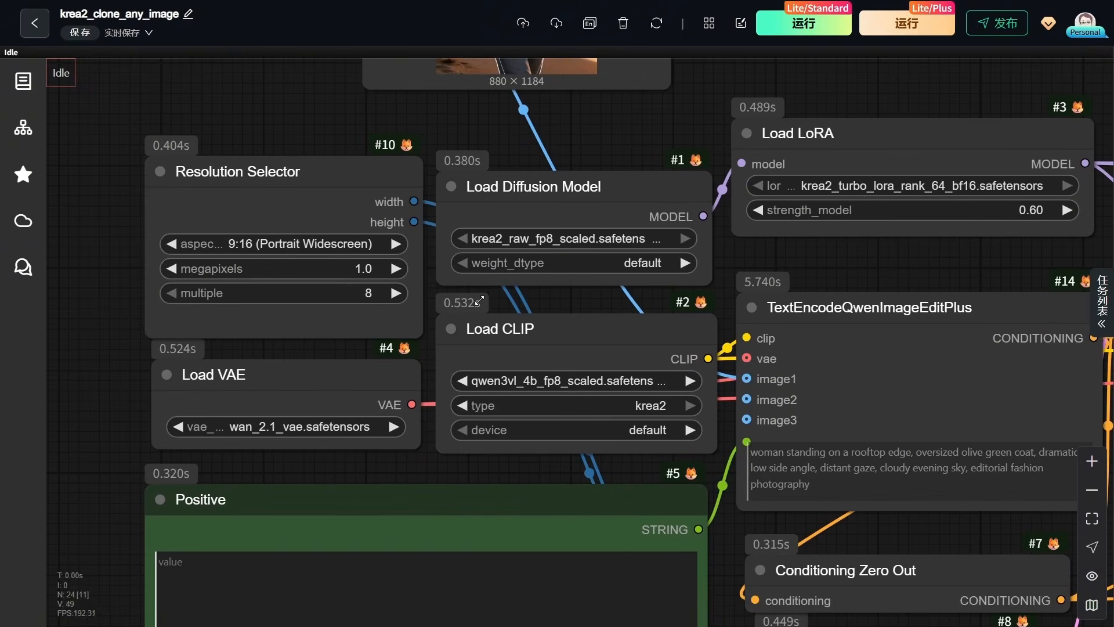
left_click_drag(571, 205, 571, 206)
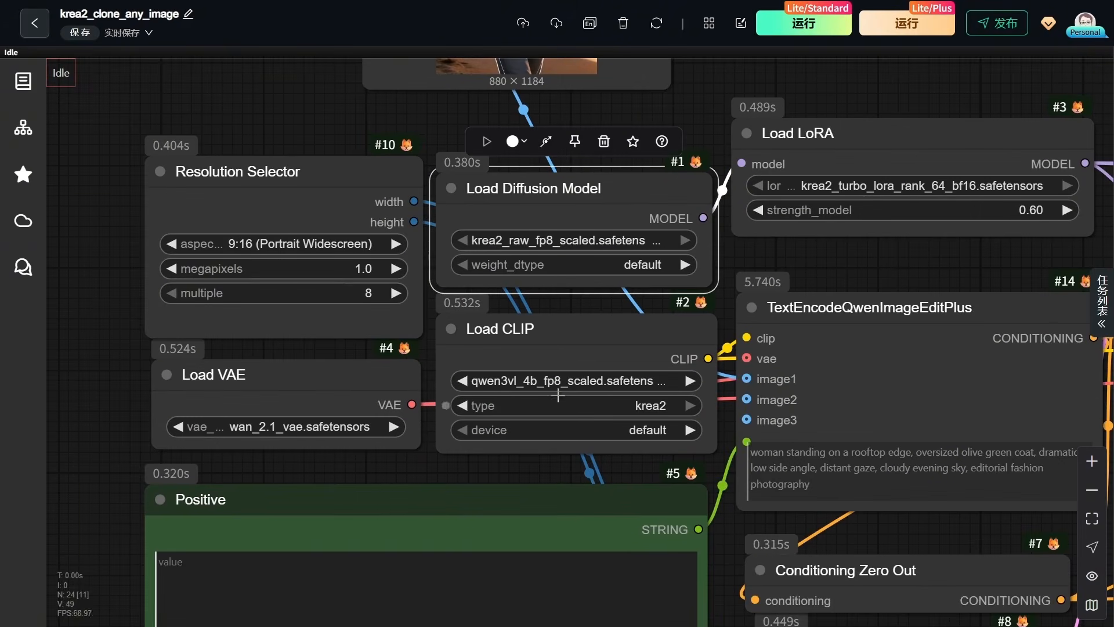
left_click(550, 350)
left_click(861, 139)
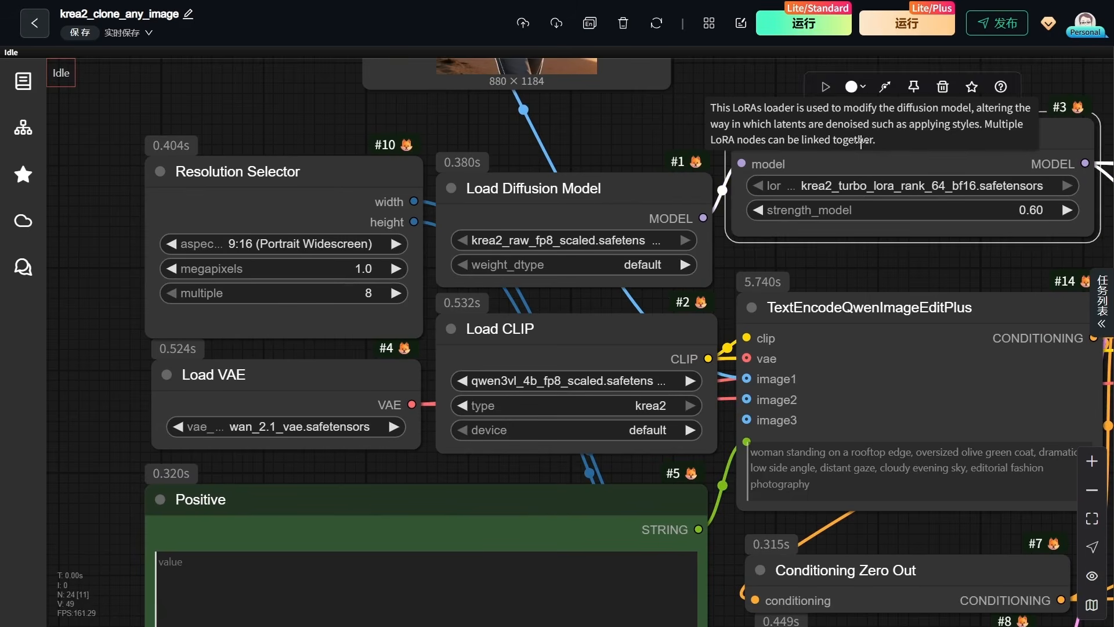
left_click_drag(861, 139, 863, 142)
left_click_drag(279, 373, 284, 374)
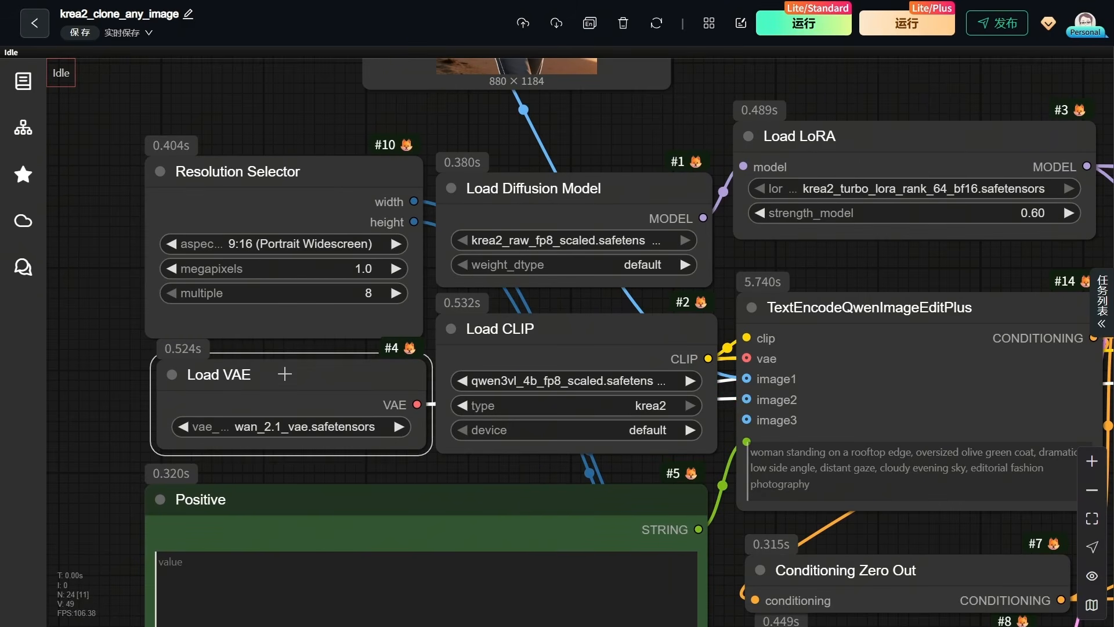
left_click(553, 477)
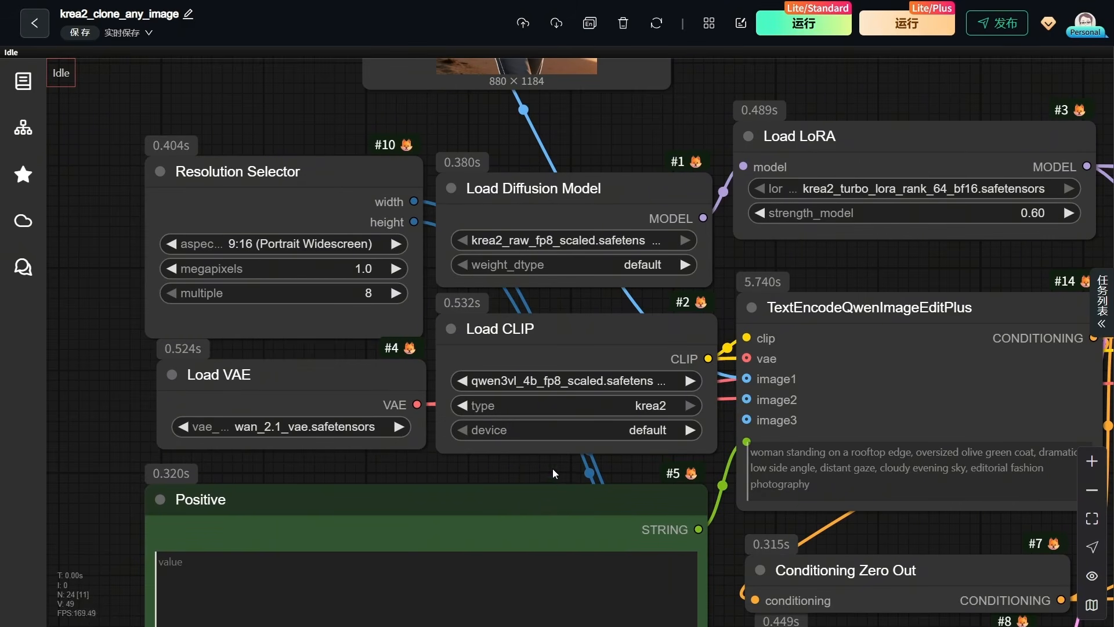
Examine the inputs and prompt text of the TextEncodeQwenImageEditPlus node.
left_click_drag(553, 473, 235, 459)
scroll(570, 408, "up", 4)
mouse_move(596, 269)
left_mouse_down()
mouse_move(647, 263)
mouse_move(592, 259)
left_mouse_up()
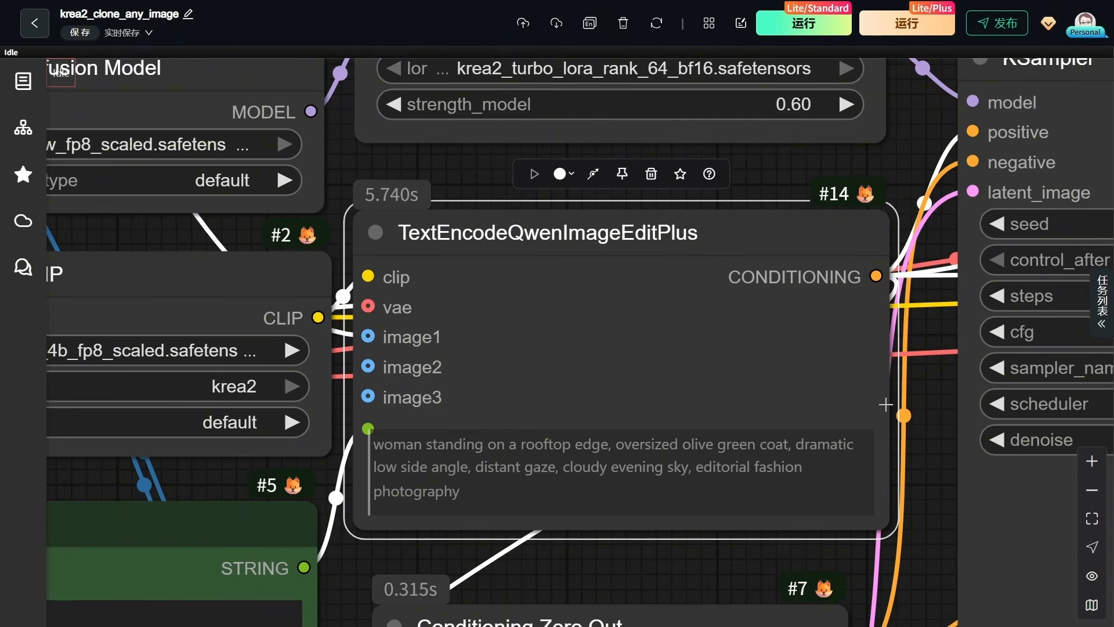
scroll(885, 405, "down", 8)
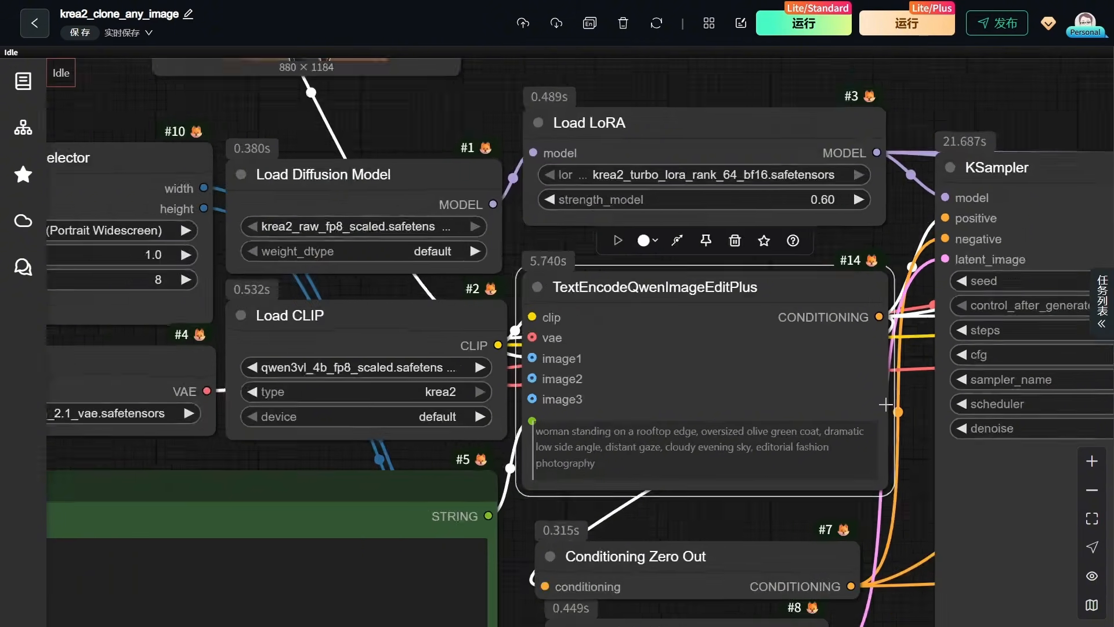
Trace the reference image from Load Image through the Remove Background node to the image1 input of TextEncodeQwenImageEditPlus.
left_click_drag(407, 189, 618, 401)
scroll(194, 543, "up", 4)
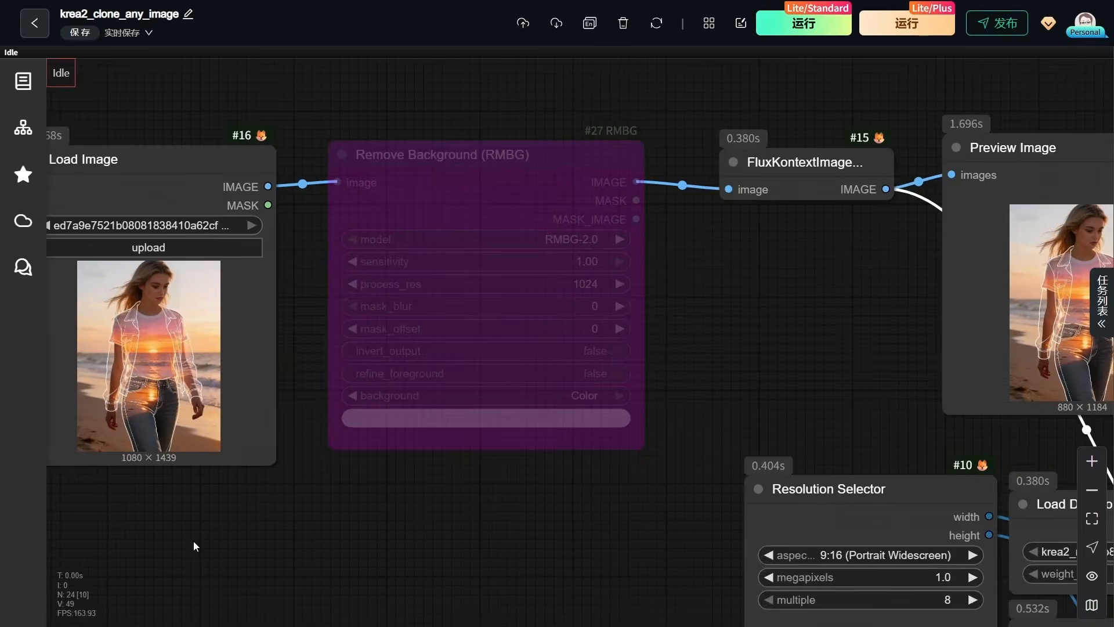
left_click_drag(194, 545, 352, 602)
left_click_drag(309, 208, 329, 221)
left_click_drag(1039, 462, 340, 151)
left_click_drag(825, 400, 838, 399)
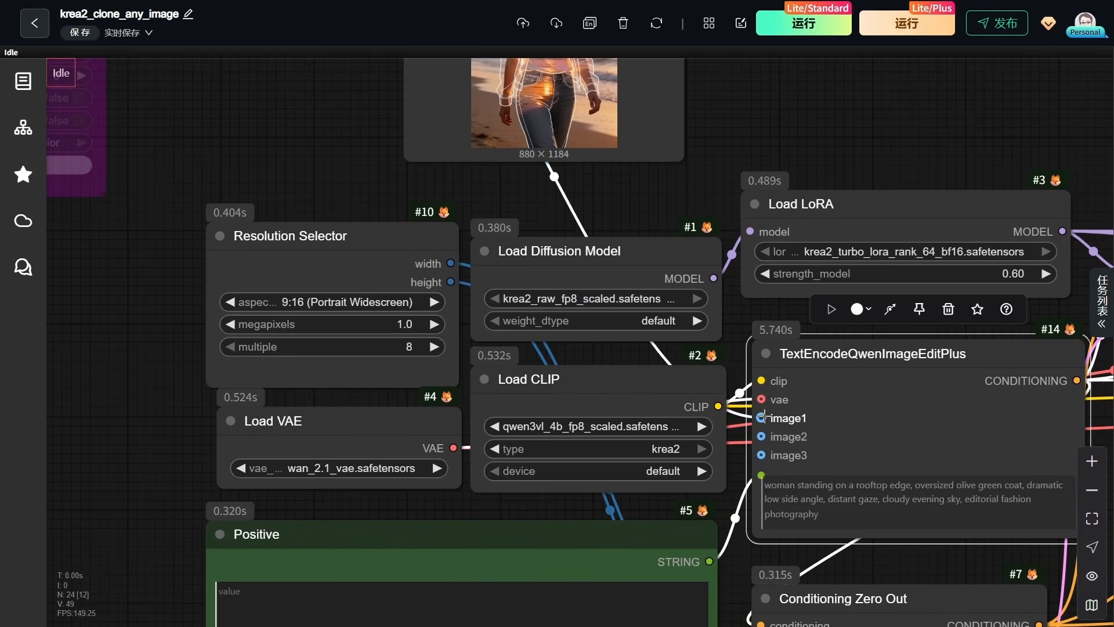
Review the TextEncodeQwenImageEditPlus node again and go back to the Load Image and Remove Background nodes.
left_click_drag(733, 572, 800, 258)
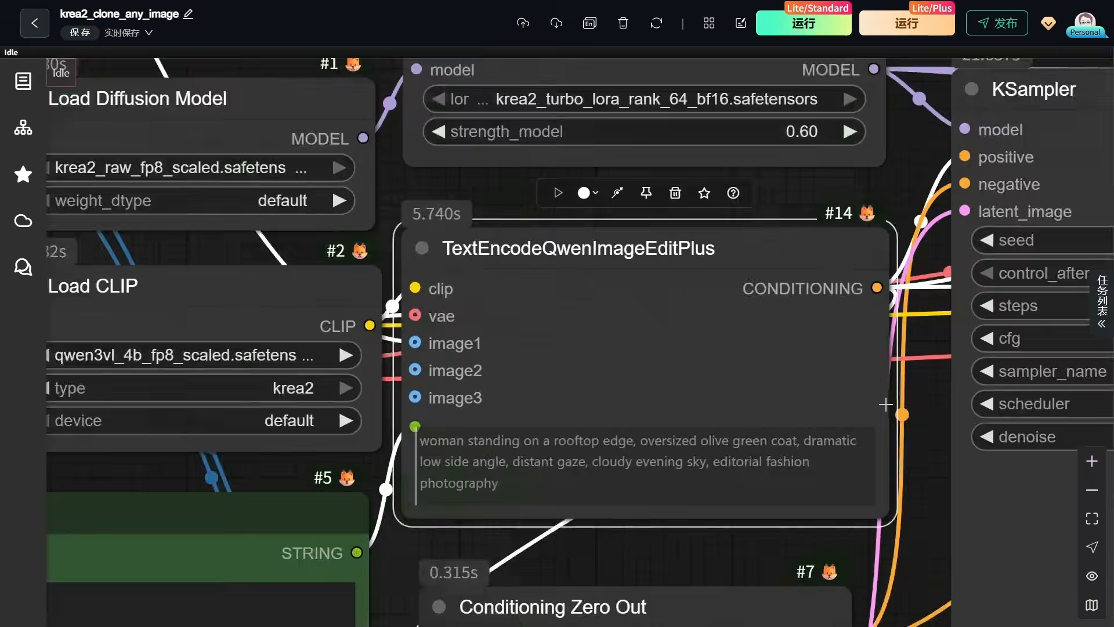
scroll(886, 405, "down", 8)
left_click_drag(346, 149, 619, 402)
scroll(194, 545, "up", 4)
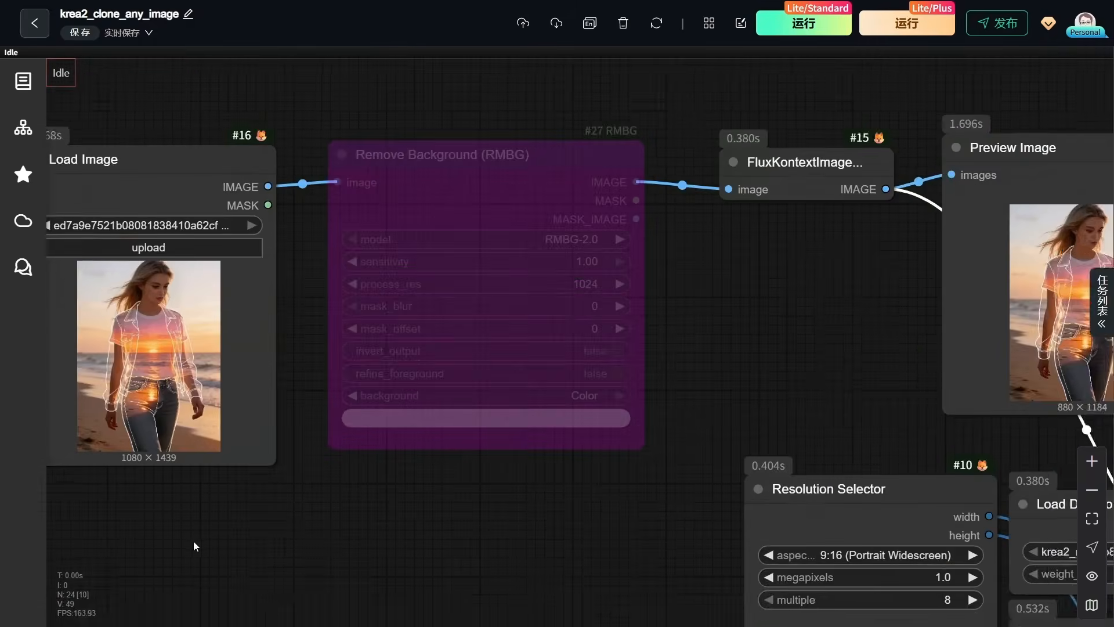
Review the TextEncodeQwenImageEditPlus node again and trace its text input back to the empty Positive prompt node.
left_click_drag(194, 545, 356, 604)
left_click_drag(304, 216, 321, 215)
left_click_drag(1031, 456, 332, 145)
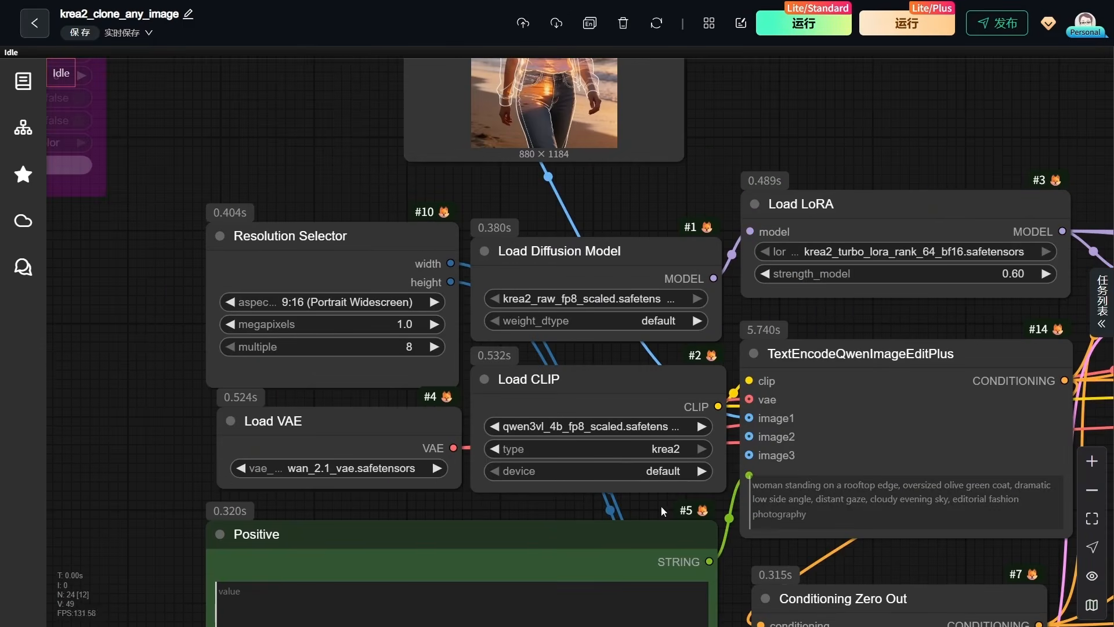
left_click(827, 404)
left_click_drag(761, 418, 762, 419)
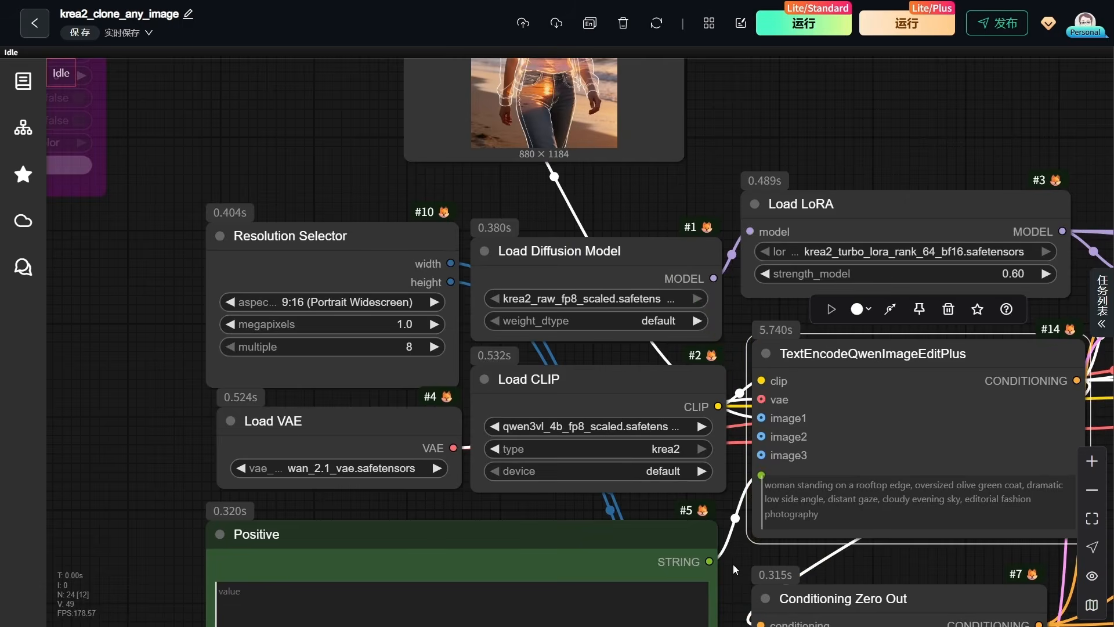
left_click_drag(733, 564, 802, 236)
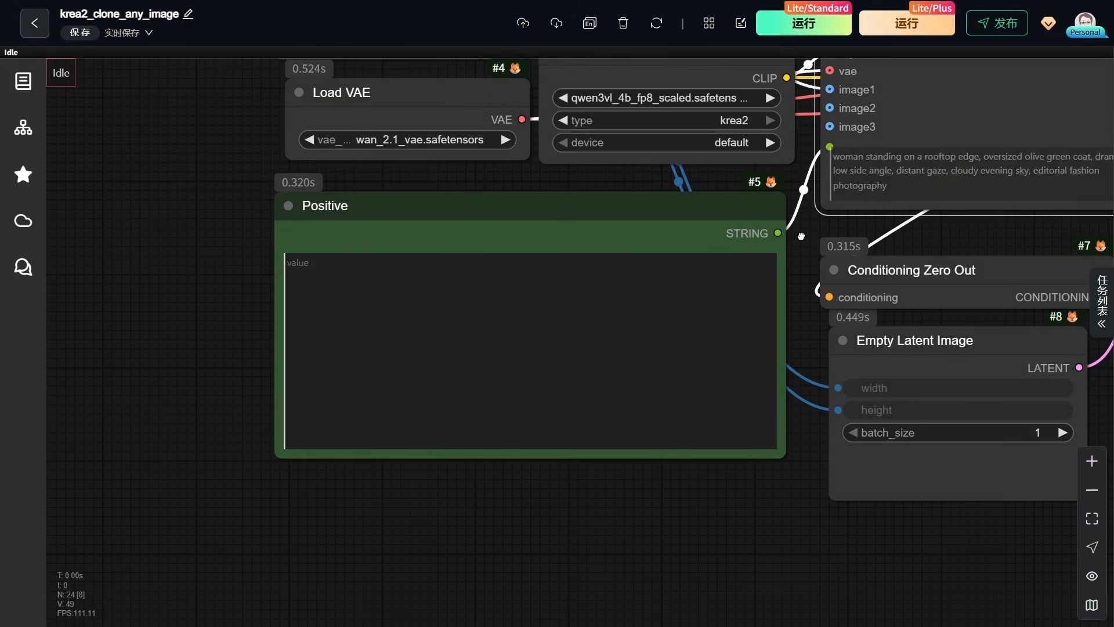
left_click_drag(801, 236, 761, 370)
mouse_move(496, 336)
left_mouse_down()
mouse_move(521, 336)
mouse_move(515, 343)
left_mouse_up()
scroll(477, 388, "down", 4)
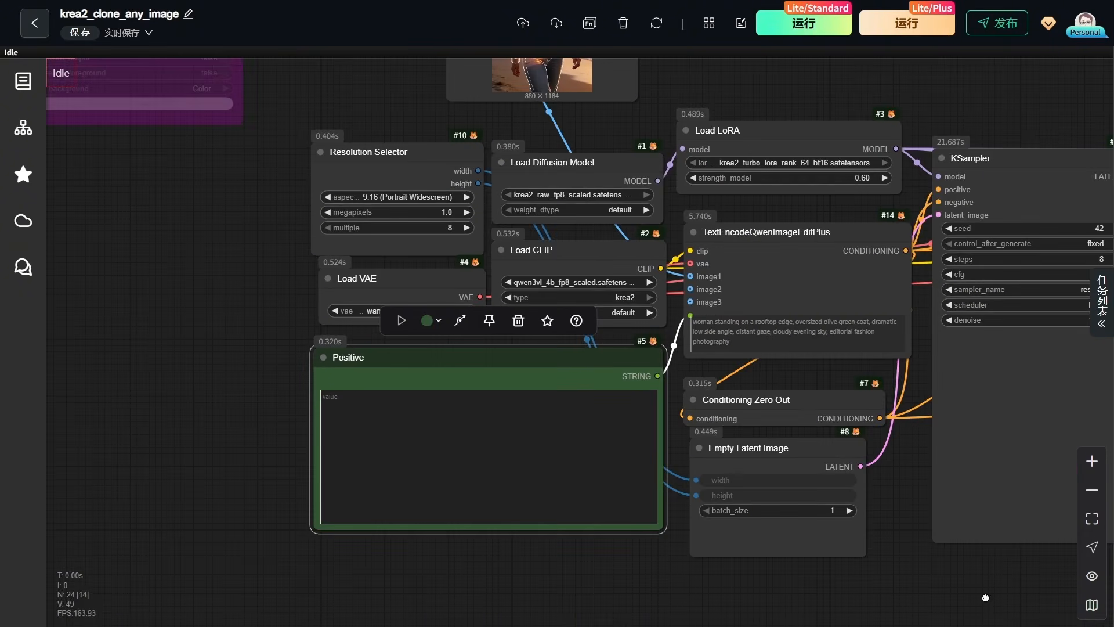
Follow the clone workflow onward to the first Save Image result, the FaceDetailer node and the final Save Image node.
left_click_drag(986, 598, 425, 571)
left_click_drag(764, 579, 391, 475)
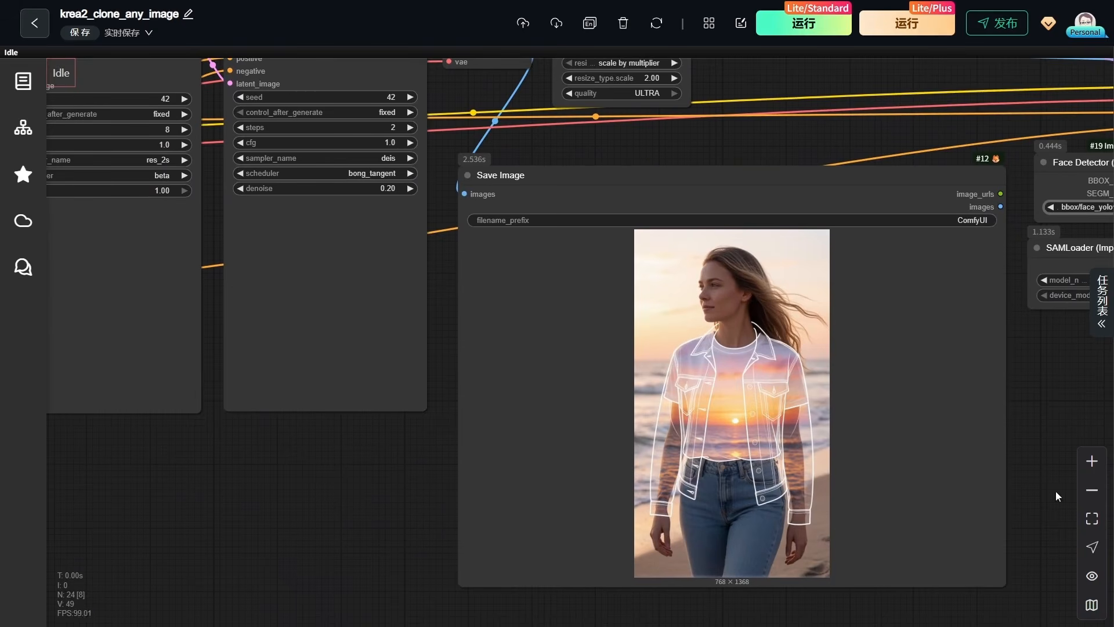
left_click_drag(1063, 428, 469, 470)
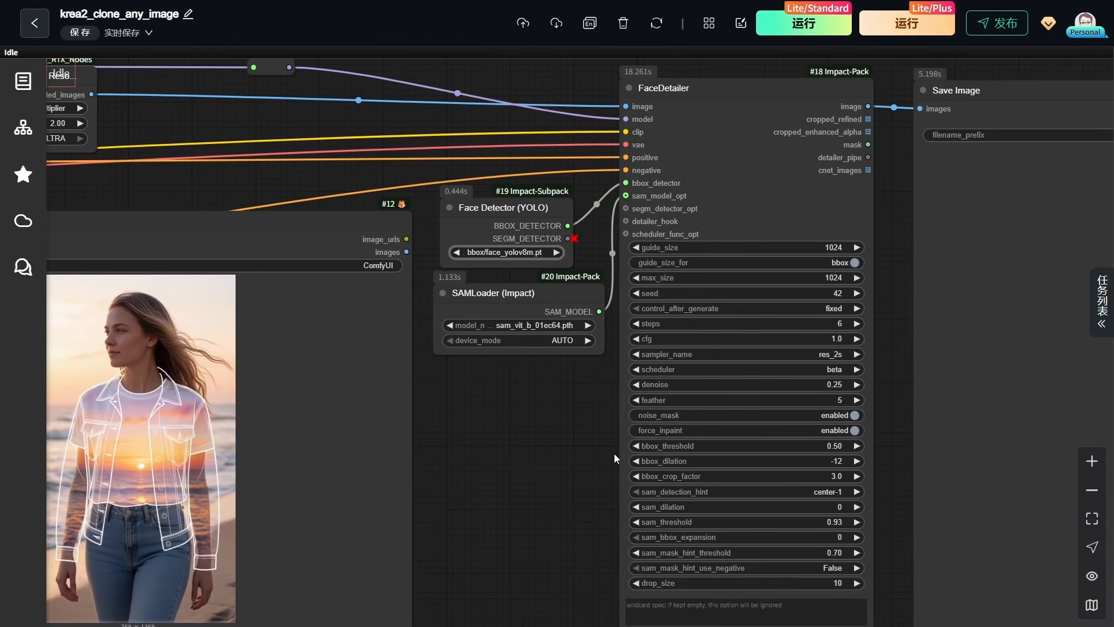
left_click_drag(615, 459, 118, 447)
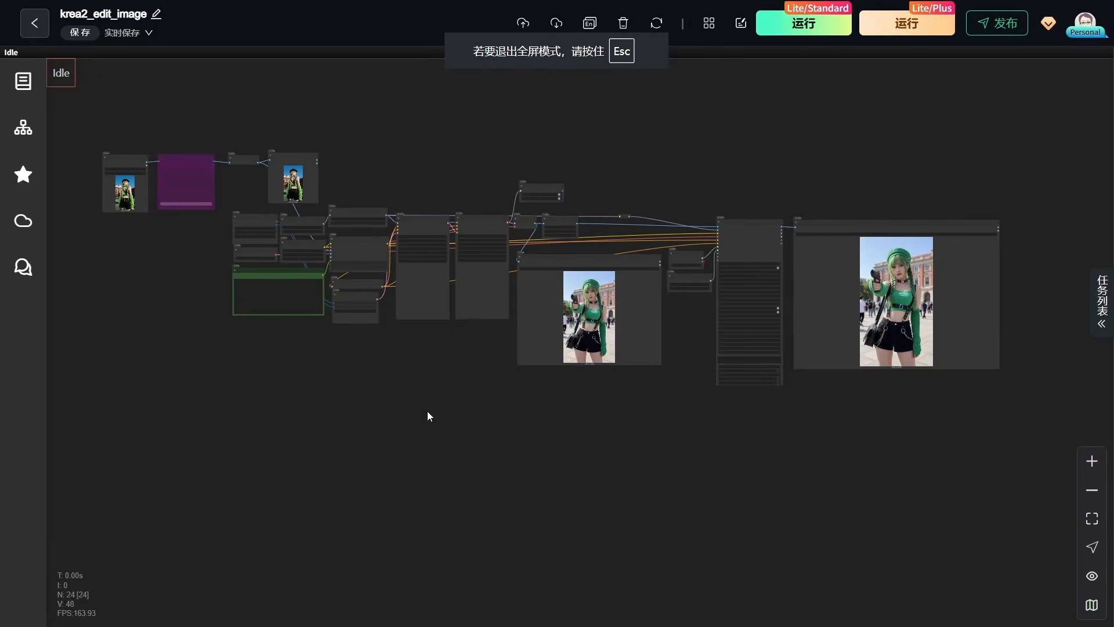
In the krea2_edit_image workflow, examine the Load Image reference and the bypassed Remove Background node.
scroll(87, 165, "up", 5)
scroll(118, 159, "up", 8)
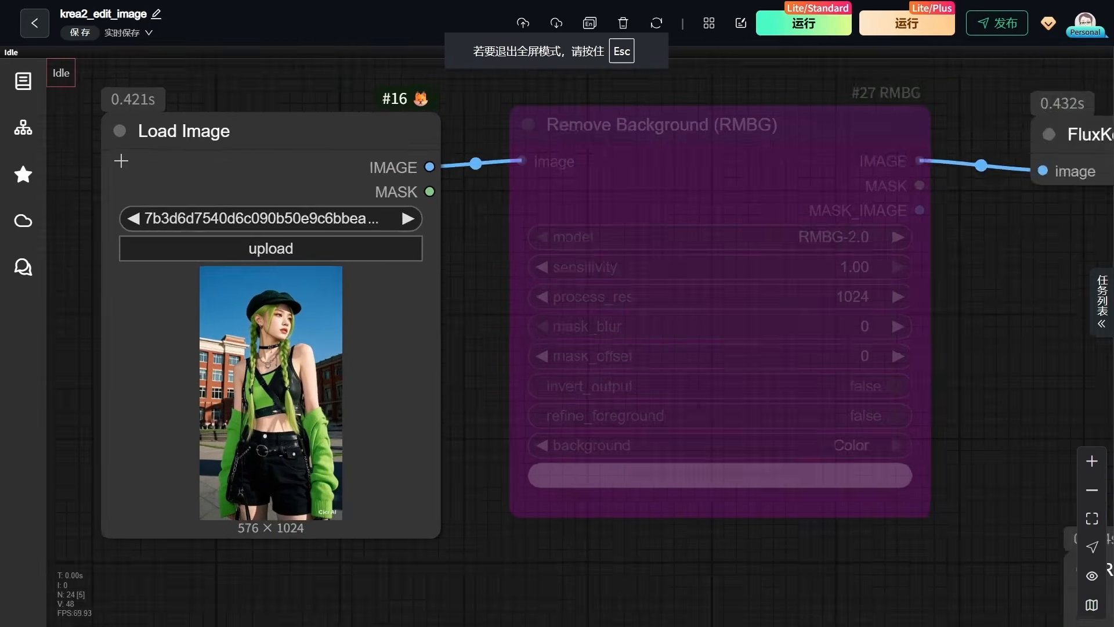
left_click_drag(243, 160, 289, 136)
scroll(351, 455, "down", 4)
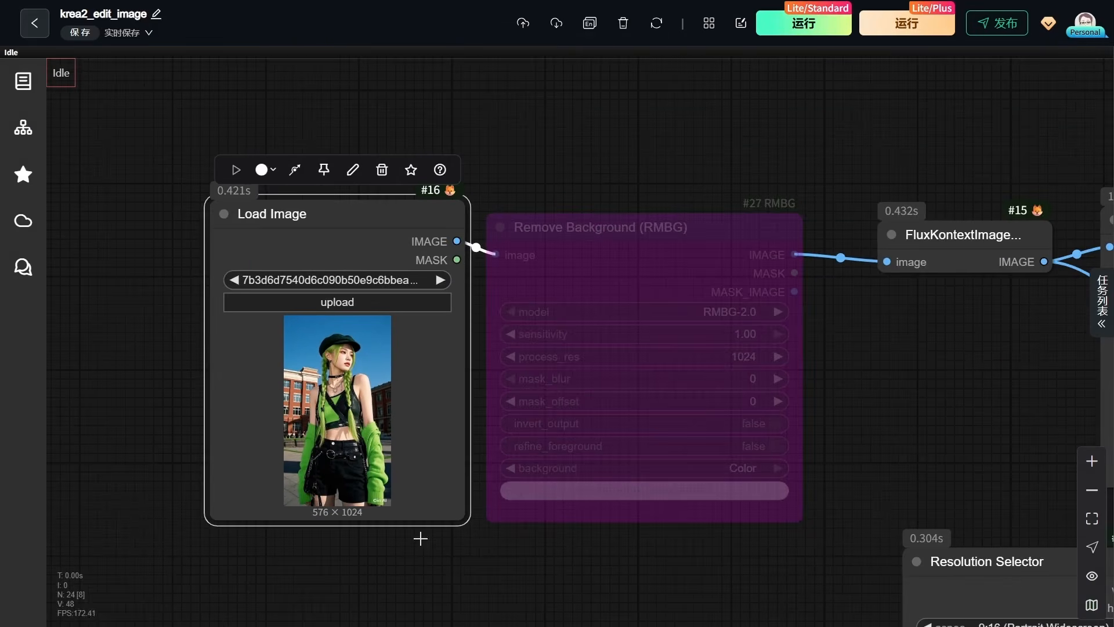
Inspect the final Save Image result after FaceDetailer and return to the start of the edit workflow.
left_click_drag(720, 590, 177, 385)
scroll(177, 386, "down", 8)
left_click_drag(741, 316, 61, 132)
left_click_drag(524, 586, 44, 540)
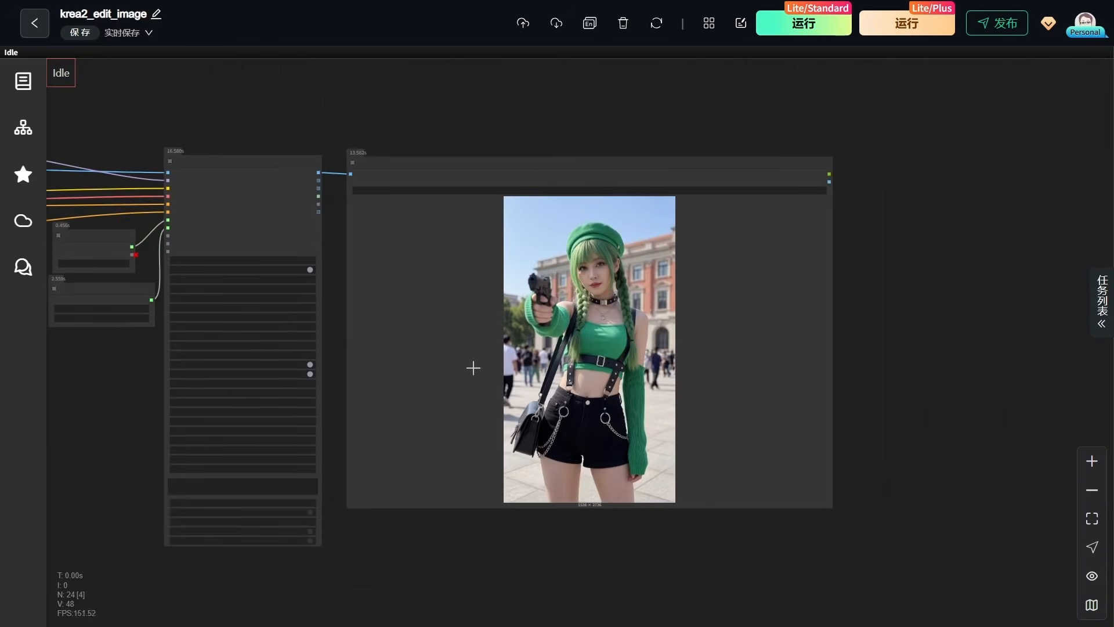
scroll(474, 368, "up", 3)
scroll(546, 457, "down", 9)
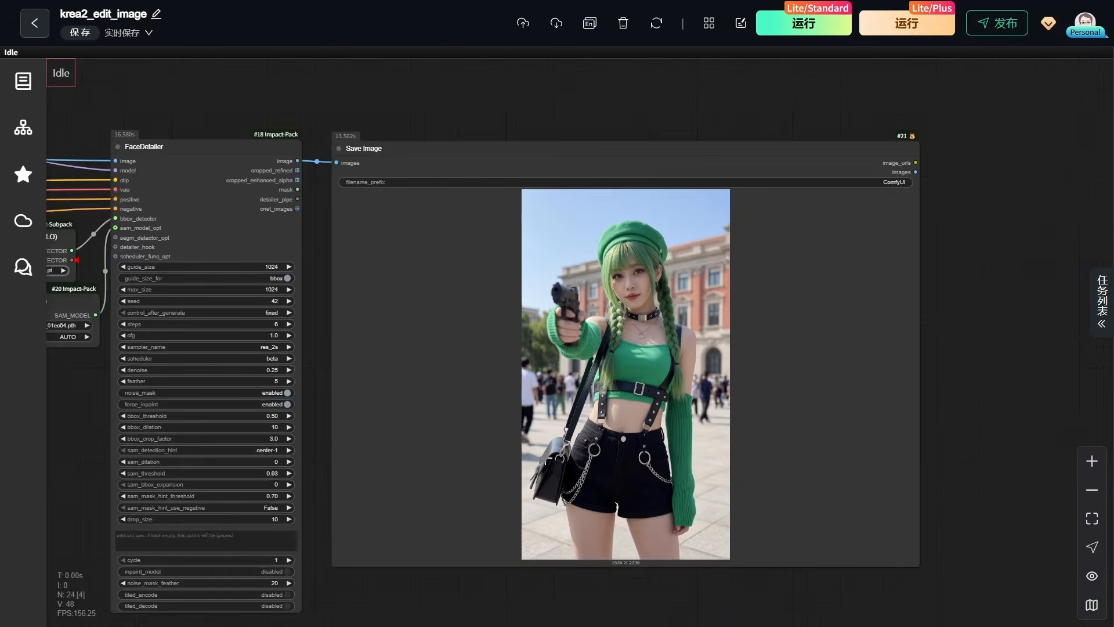
left_click_drag(133, 573, 709, 586)
left_click_drag(323, 589, 748, 626)
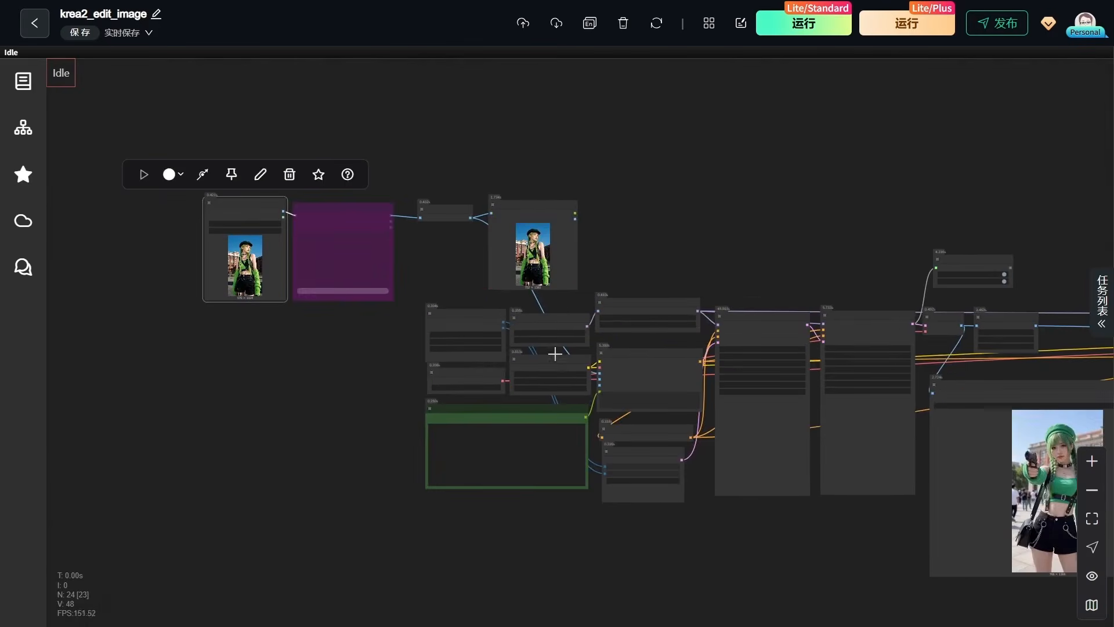
Examine the Load Diffusion Model, Load LoRA and Load VAE nodes of the edit workflow.
scroll(576, 331, "up", 9)
left_click(497, 304)
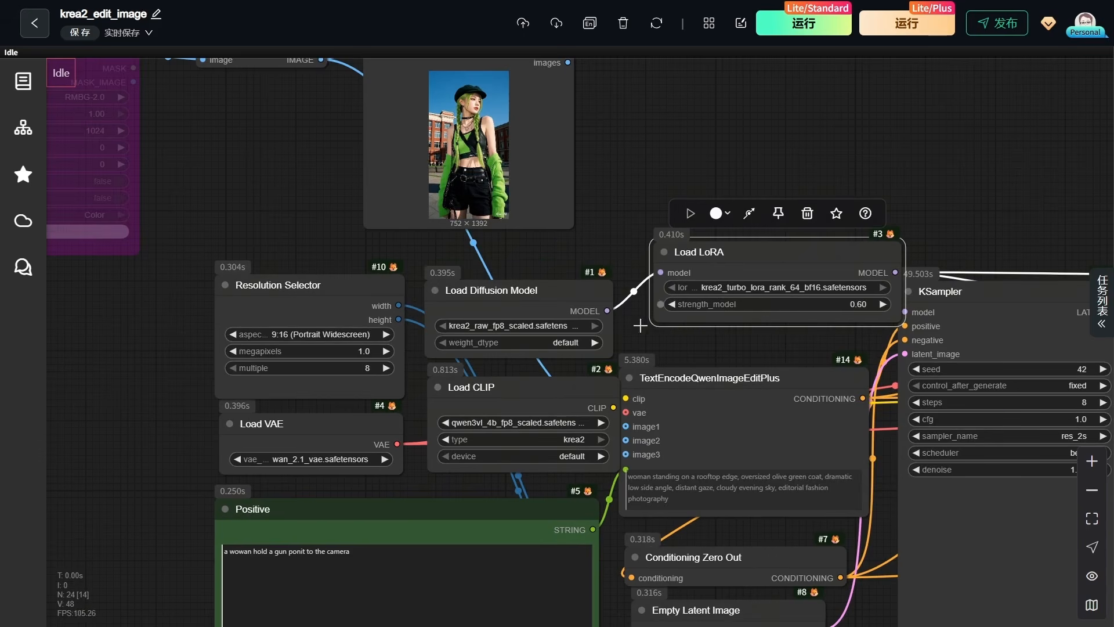
left_click_drag(727, 257, 711, 262)
left_click(350, 433)
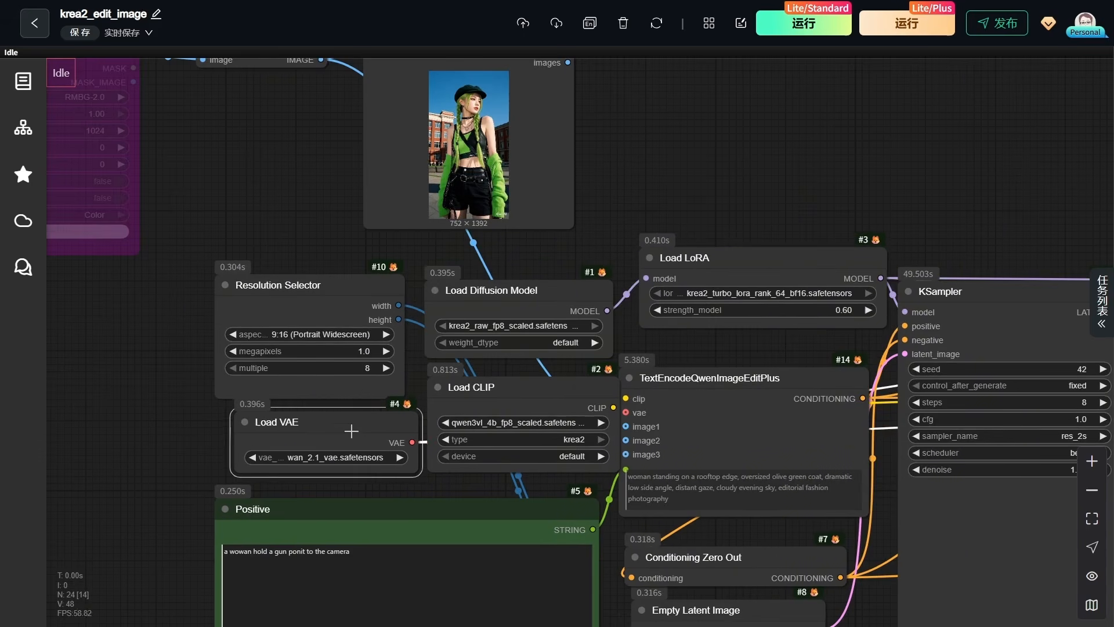
Examine the settings of the two chained KSampler nodes in the edit workflow.
scroll(386, 482, "down", 4)
left_click_drag(838, 260, 573, 260)
scroll(571, 389, "up", 4)
left_click_drag(552, 355, 562, 350)
left_click(755, 345)
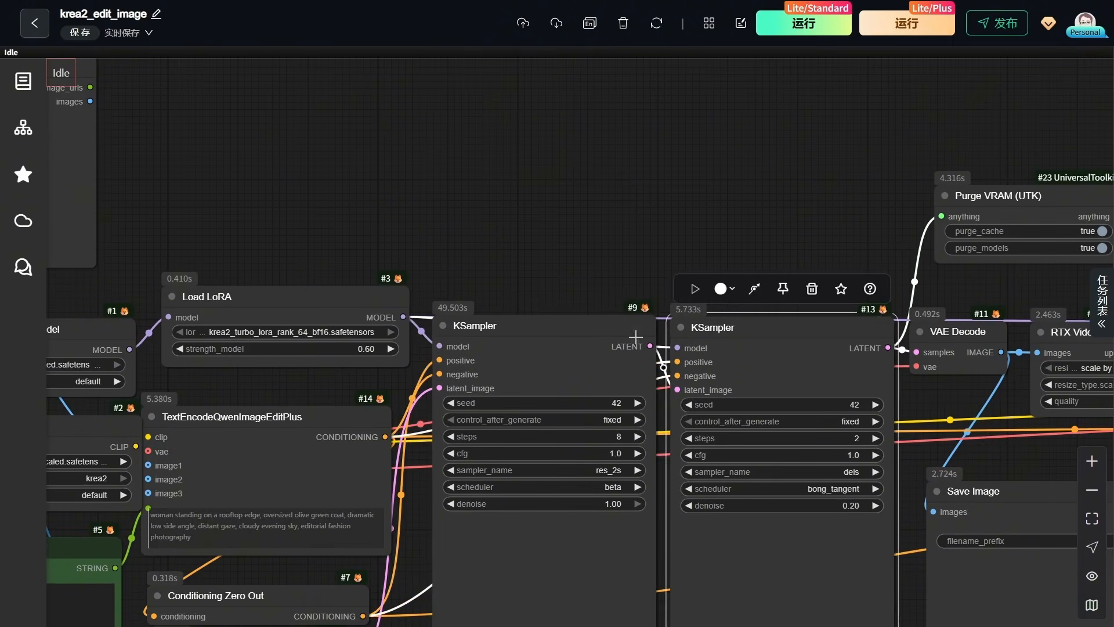
Read the edit instruction in the Positive prompt node up close.
scroll(566, 232, "down", 4)
left_click_drag(467, 253, 680, 239)
scroll(216, 550, "up", 4)
scroll(269, 530, "up", 8)
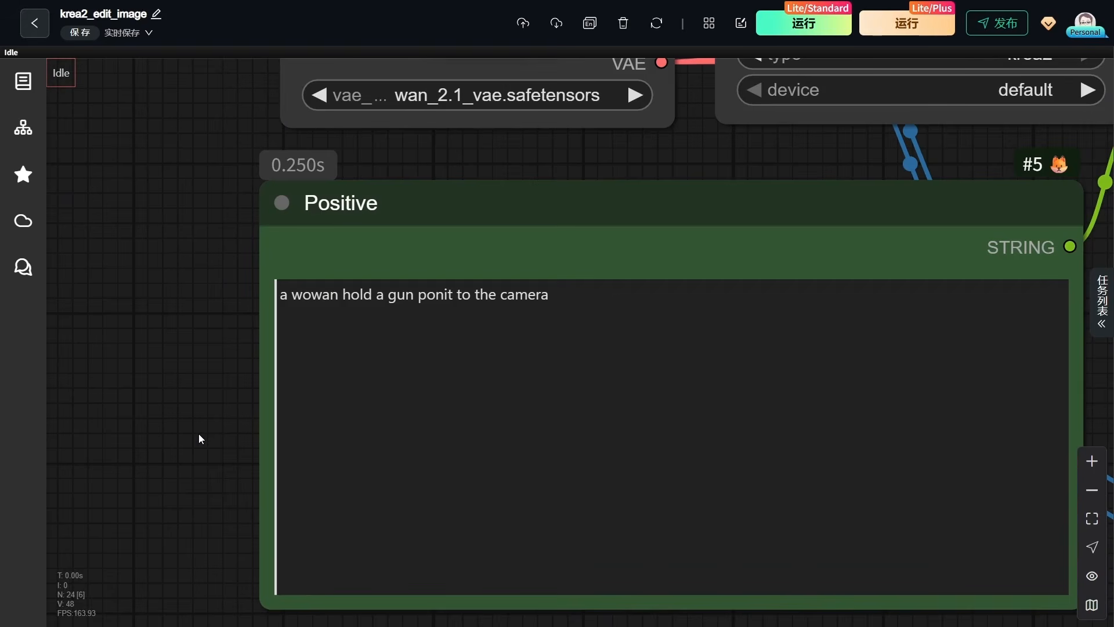
scroll(199, 433, "down", 12)
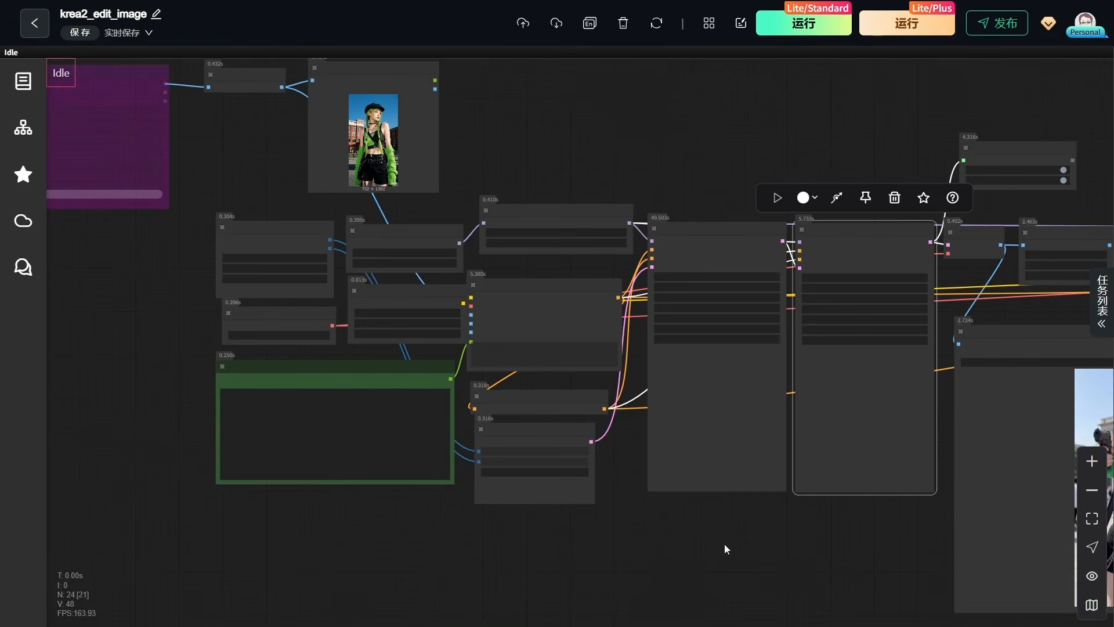
Compare the edited image in the first Save Image node with the FaceDetailer result in the final Save Image node.
left_click_drag(725, 548, 241, 497)
scroll(606, 561, "up", 7)
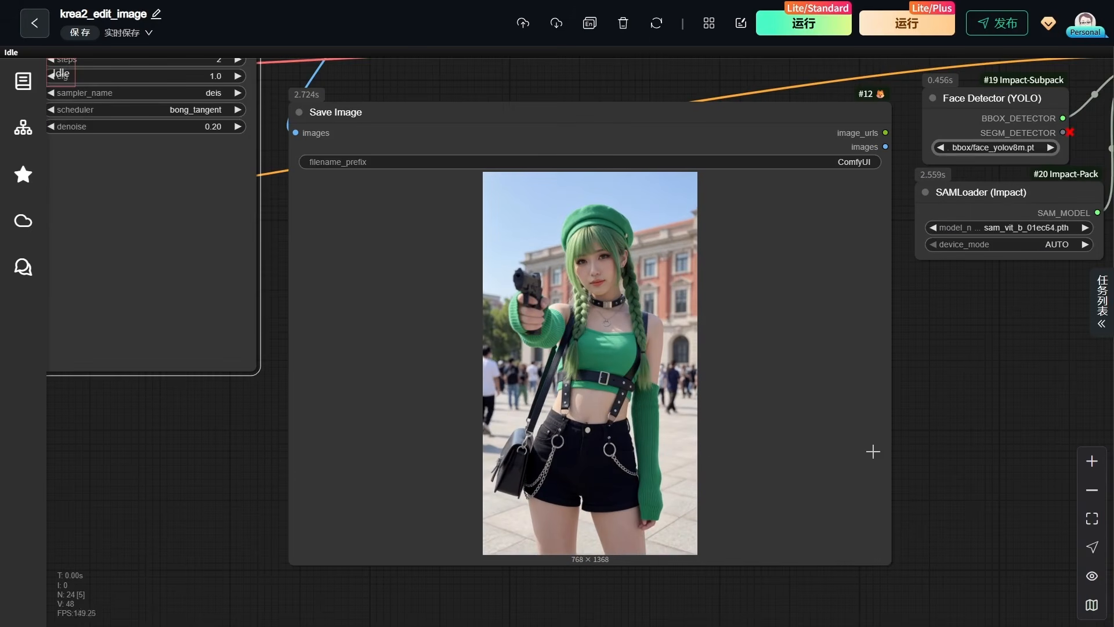
left_click_drag(836, 416, 70, 464)
scroll(204, 455, "down", 4)
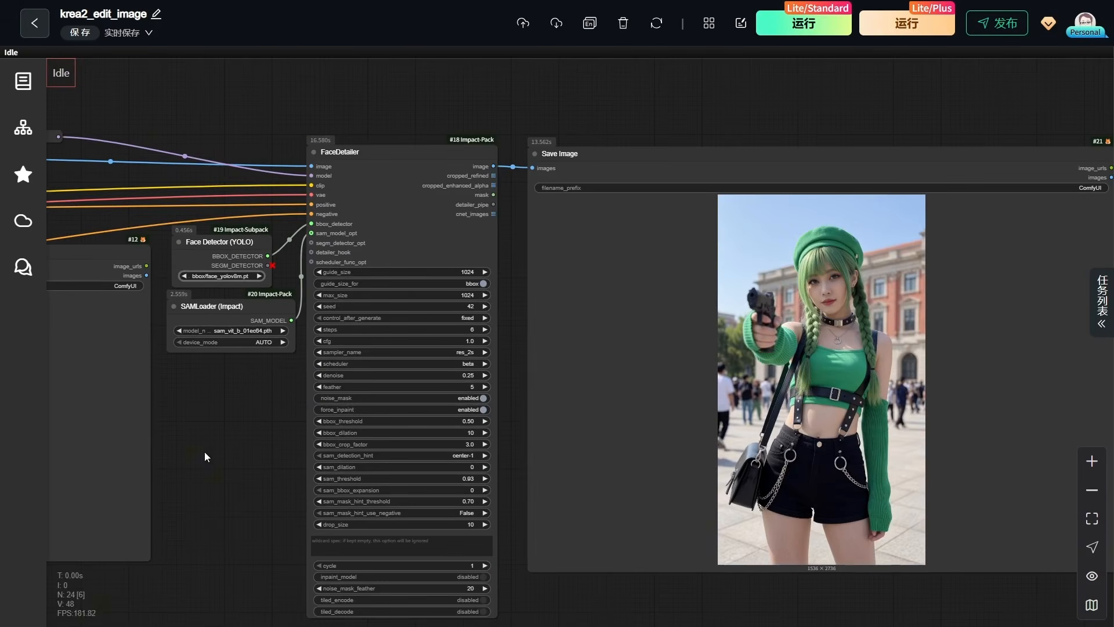
left_click_drag(820, 591, 631, 593)
scroll(838, 541, "up", 2)
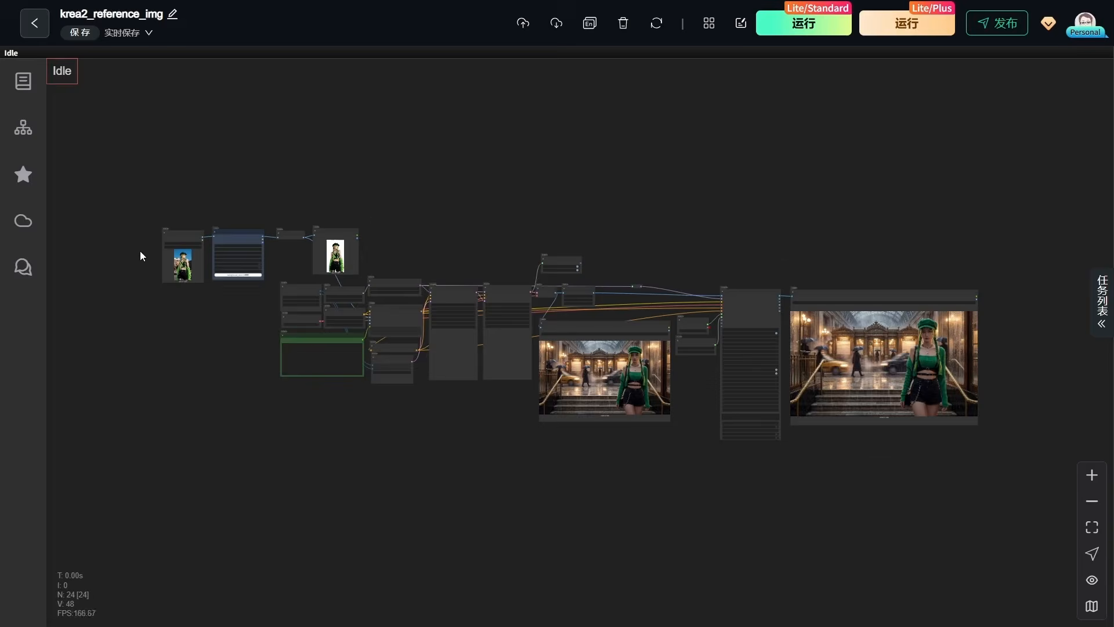
In the krea2_reference_img workflow, examine the Load Image reference and the active Remove Background node.
scroll(145, 244, "up", 15)
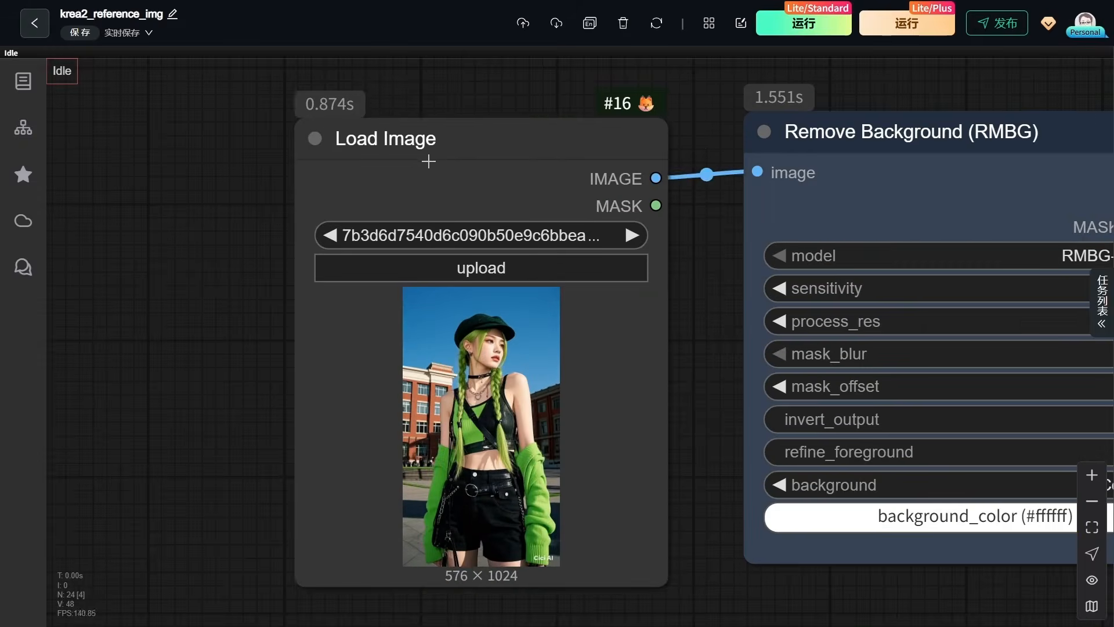
left_click_drag(429, 162, 426, 145)
scroll(296, 411, "down", 10)
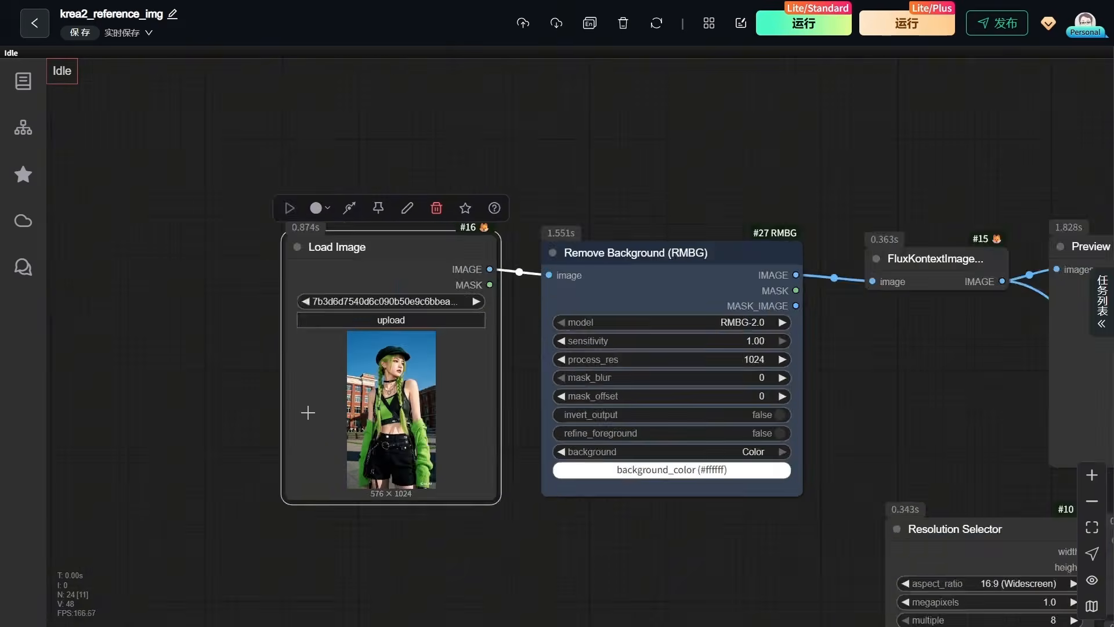
Examine the Load Diffusion Model, Load LoRA, Load CLIP and Load VAE nodes of the reference workflow.
left_click_drag(511, 501, 162, 326)
left_click(538, 248)
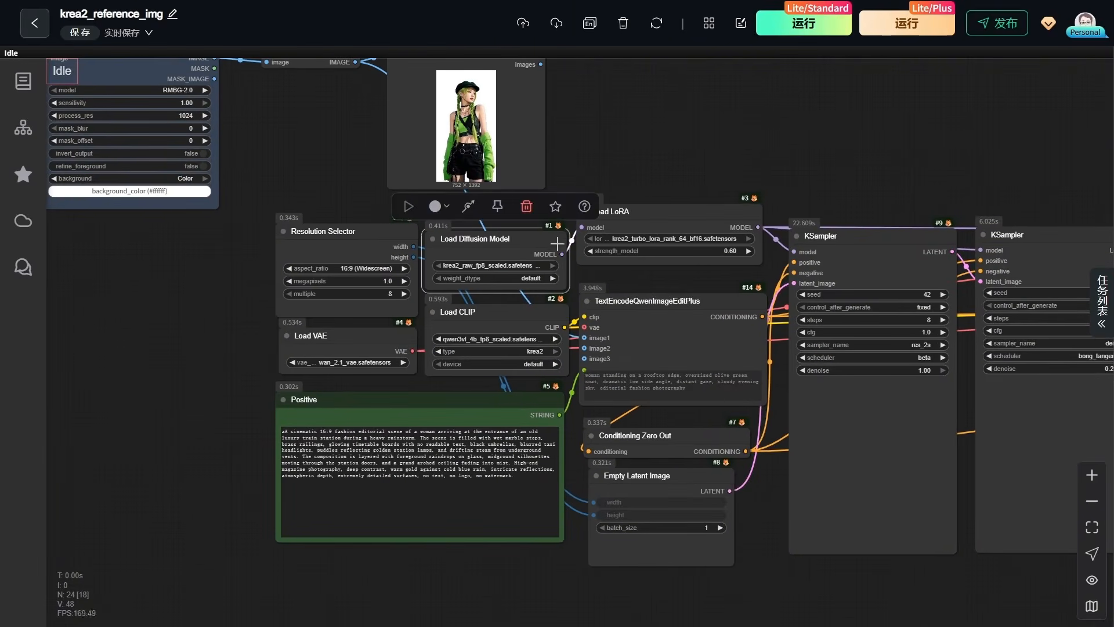
left_click(644, 225)
left_click(485, 312)
left_click(357, 343)
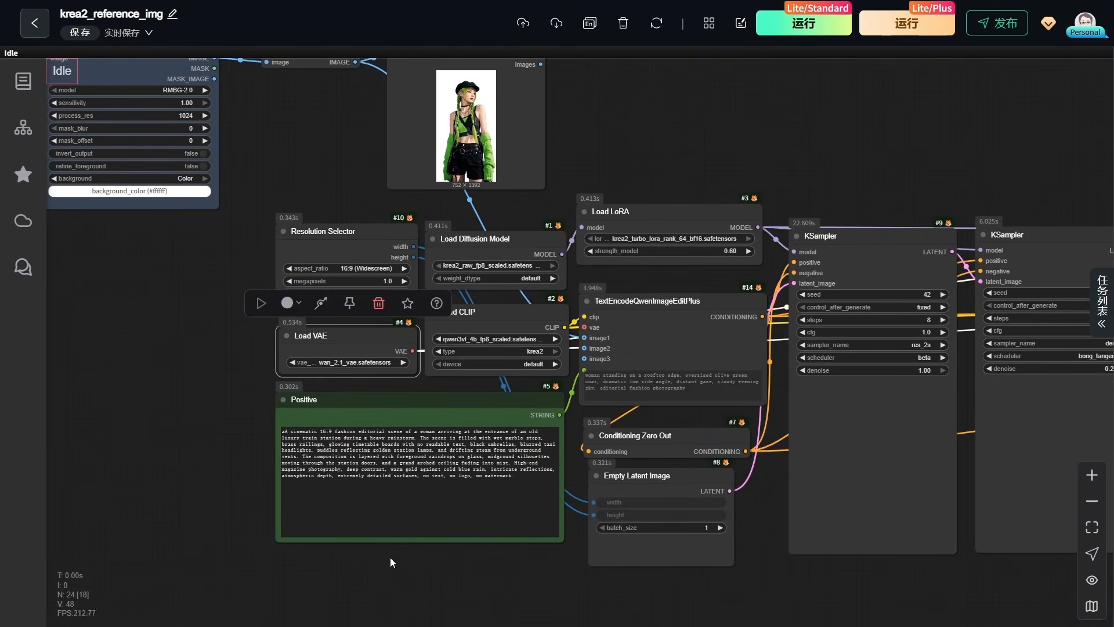
Read the train station scene description in the reference workflow's Positive prompt node.
left_click(410, 572)
scroll(409, 572, "up", 3)
left_click(410, 382)
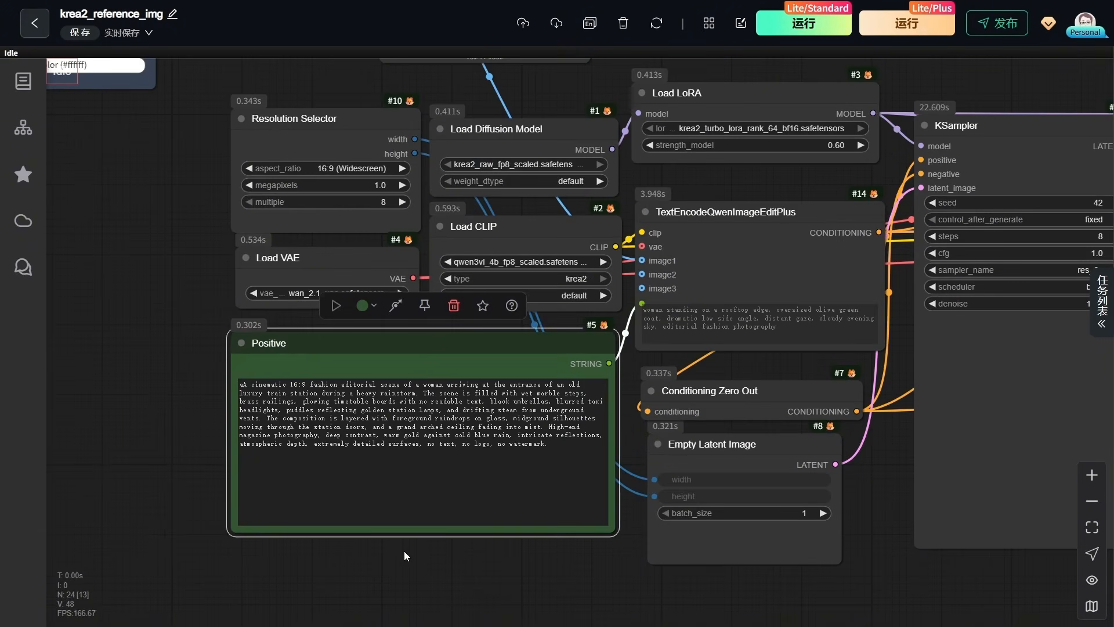
Check the settings of the two KSampler nodes in the reference workflow.
scroll(405, 552, "down", 4)
scroll(744, 549, "right", 5)
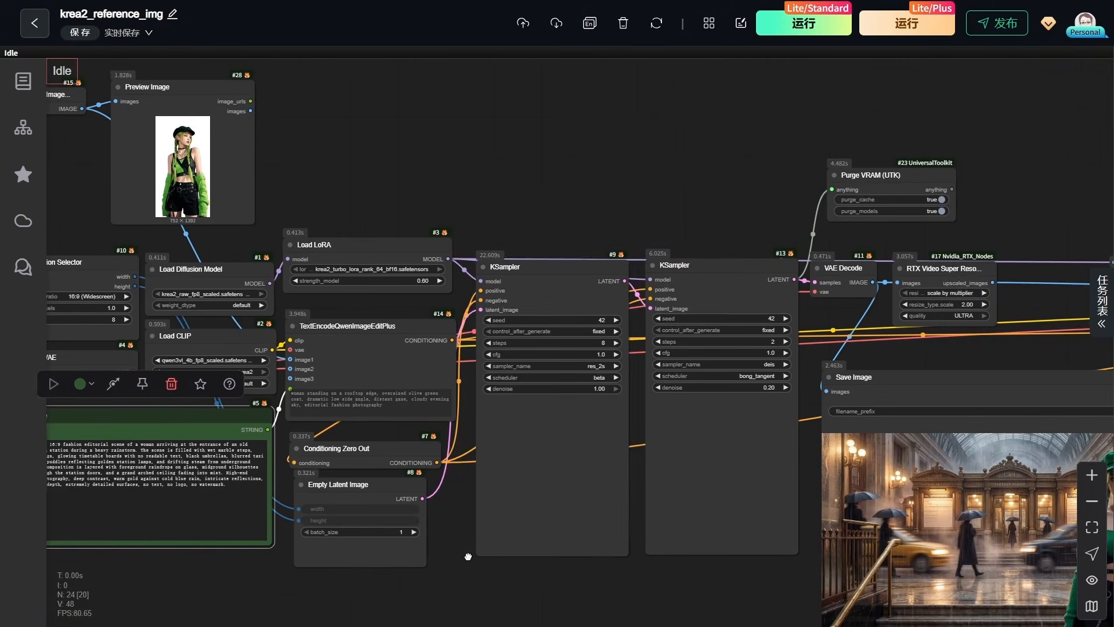
left_click(569, 283)
left_click(665, 376)
Inspect the train station image in the first Save Image node and its FaceDetailer version in the final Save Image node.
left_click_drag(704, 577, 313, 470)
scroll(635, 581, "up", 4)
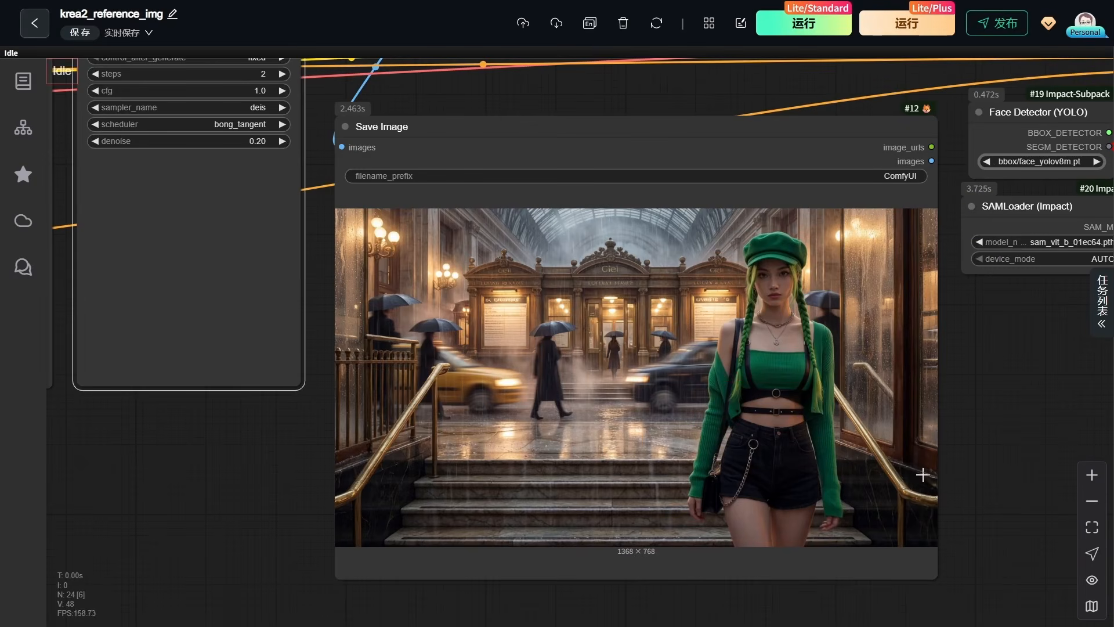
left_click_drag(1030, 411, 231, 353)
scroll(357, 342, "down", 5)
left_click_drag(663, 472, 445, 523)
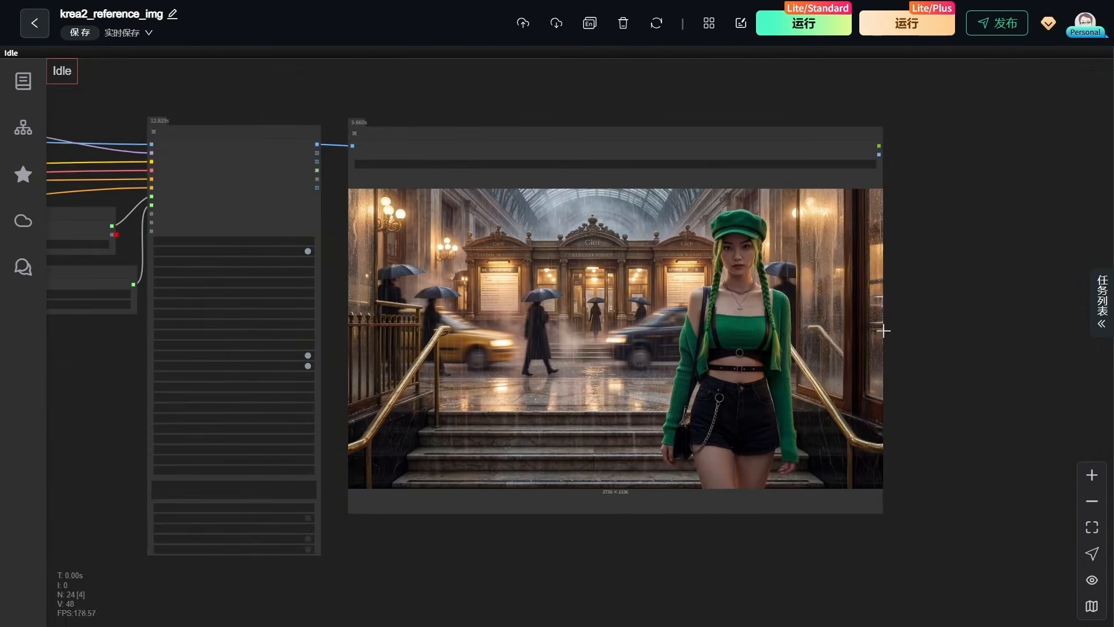
scroll(883, 330, "up", 5)
scroll(1052, 271, "down", 12)
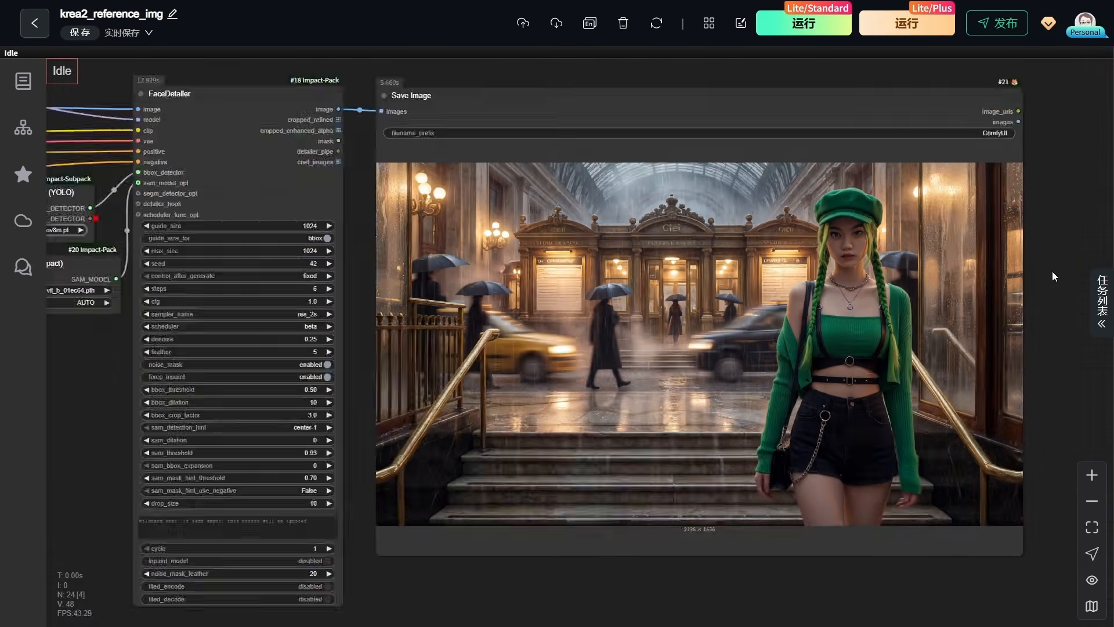
Trace the reference image from the Remove Background node through FluxKontextImage to the Preview Image node.
left_click_drag(544, 121, 957, 258)
scroll(231, 256, "up", 12)
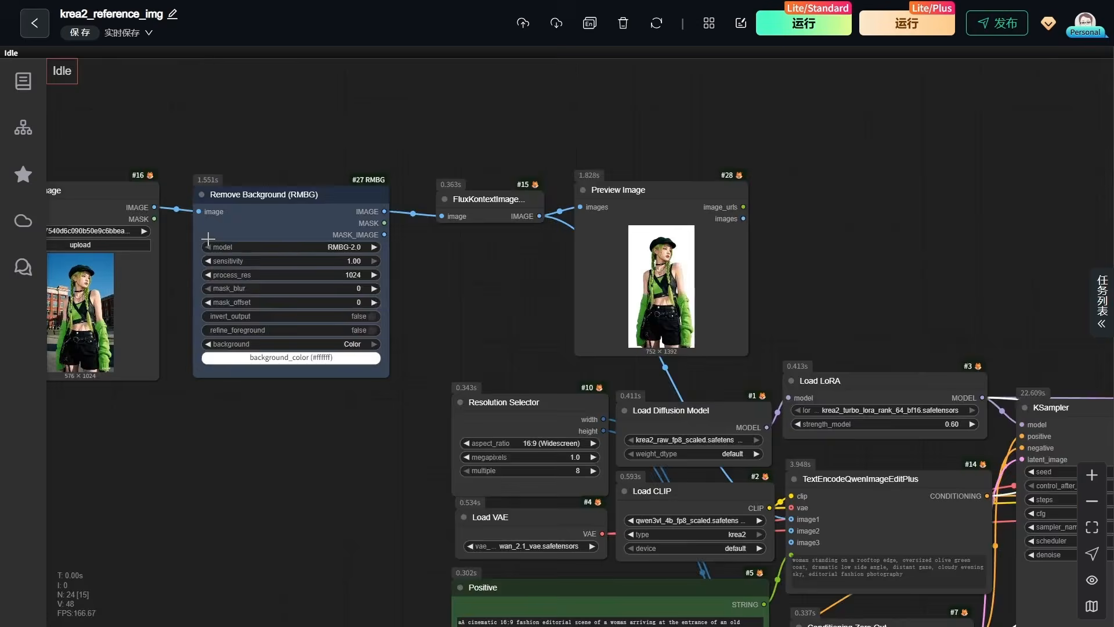
left_click_drag(299, 182, 283, 181)
left_click_drag(560, 307, 309, 305)
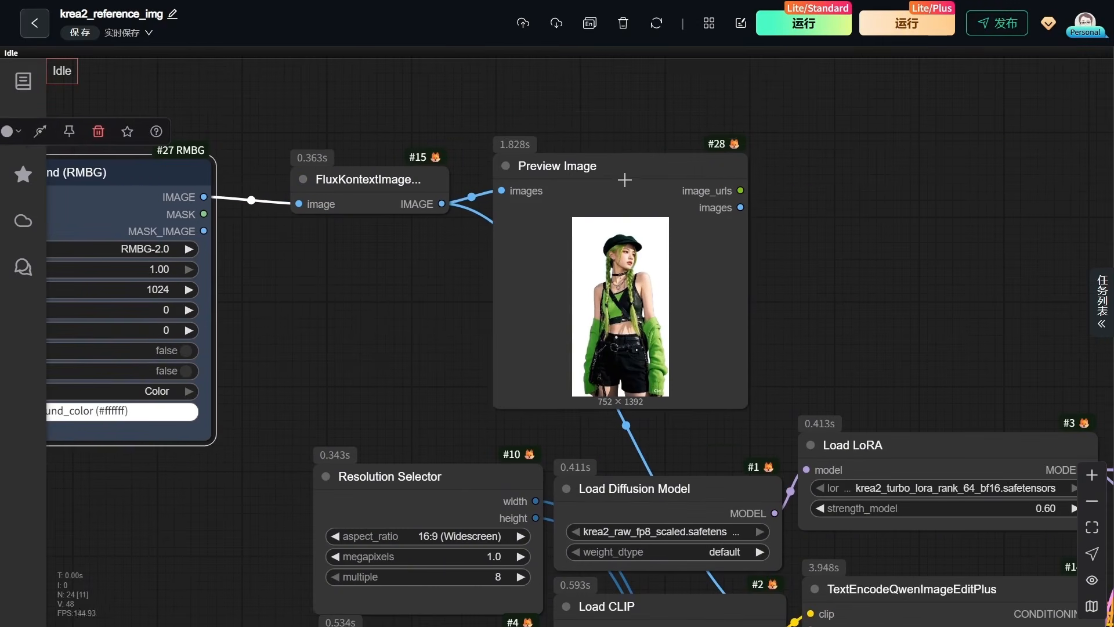
left_click(624, 180)
Set the Remove Background node's background to Color and pick white (#ffffff) as the background colour.
left_click_drag(157, 450, 520, 473)
scroll(514, 471, "up", 3)
left_click(520, 398)
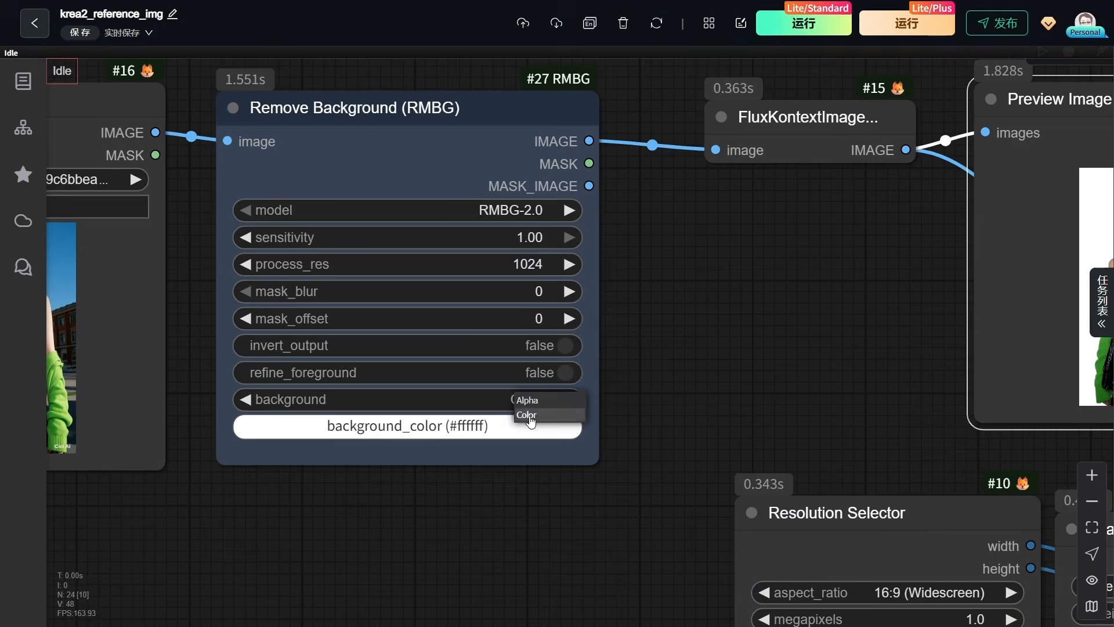
left_click(527, 416)
left_click(435, 427)
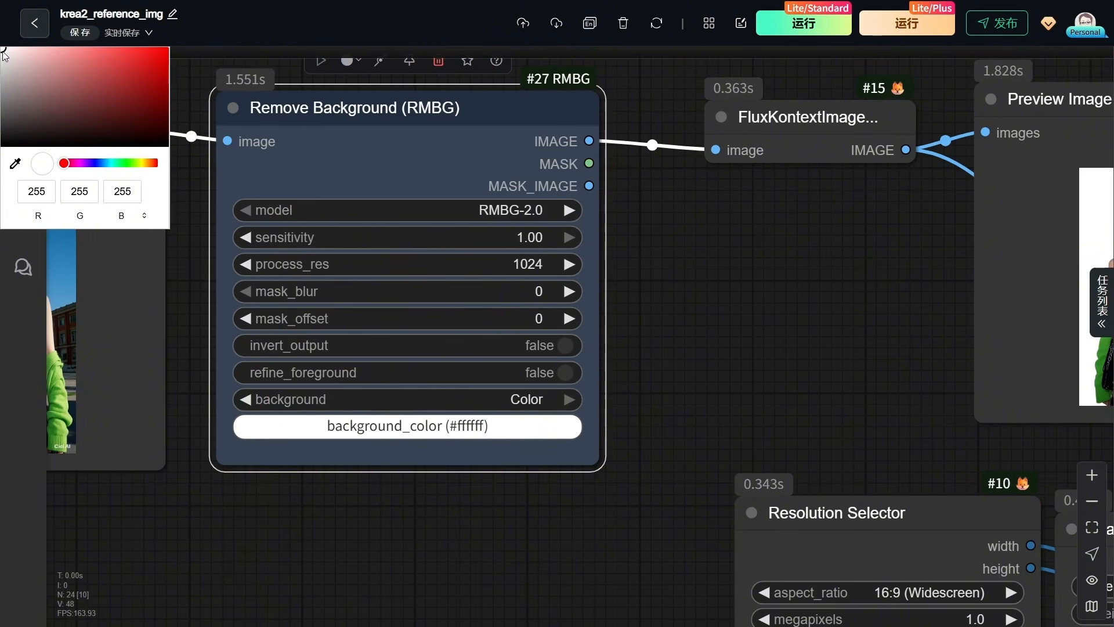
left_click_drag(2, 51, 1, 41)
left_click(305, 534)
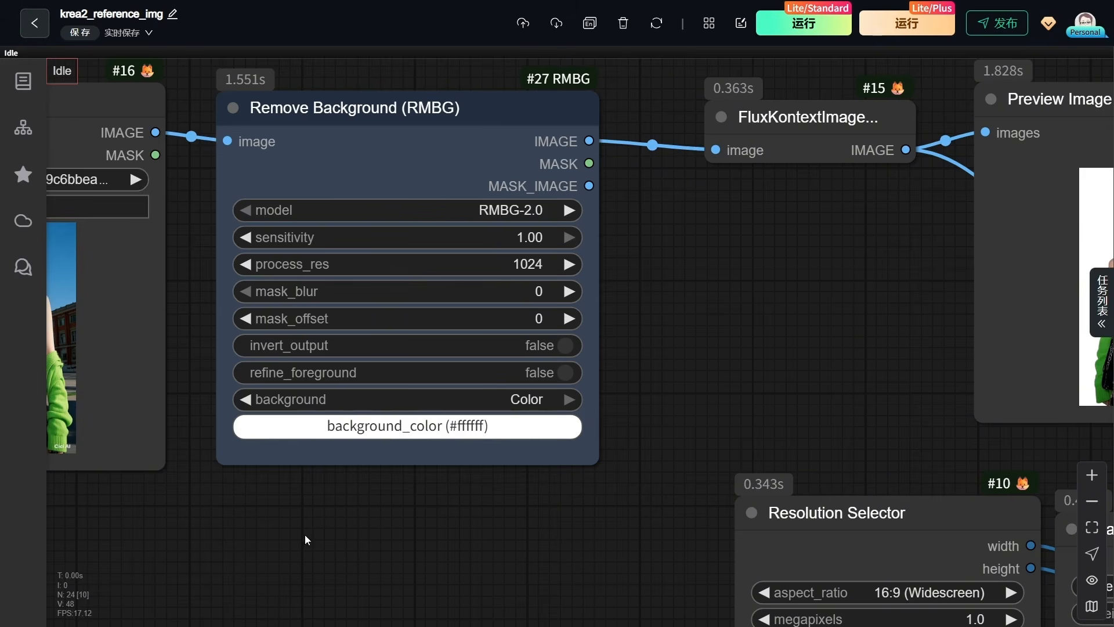
Examine the train station scene prompt in the Positive node of the reference workflow.
scroll(319, 530, "down", 6)
left_click_drag(381, 566, 313, 82)
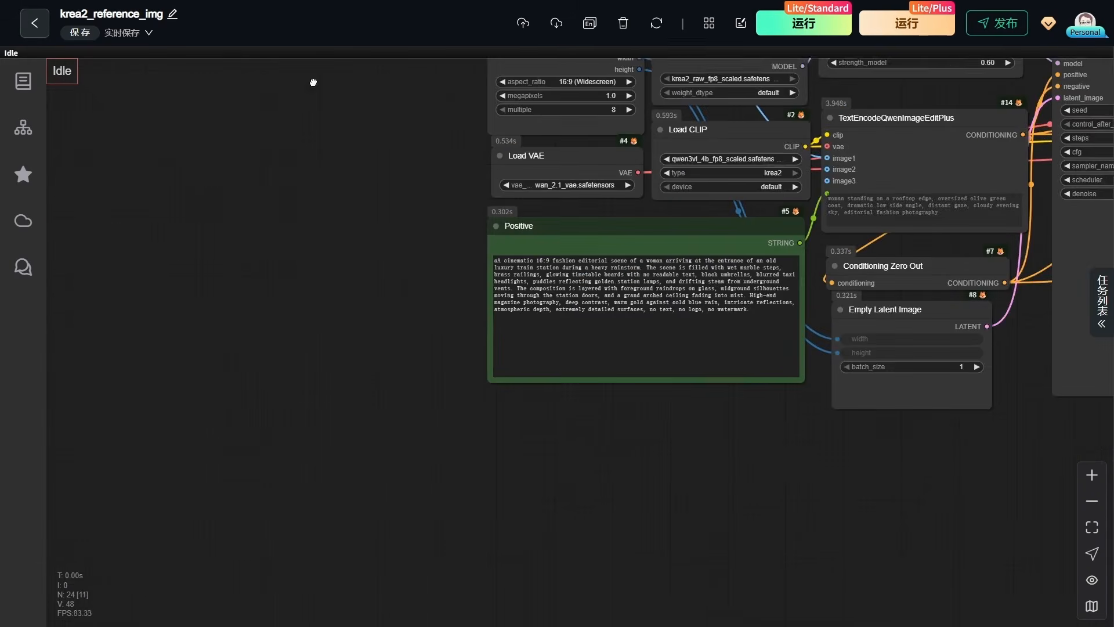
scroll(600, 466, "up", 4)
left_click_drag(653, 400, 566, 558)
scroll(573, 548, "up", 2)
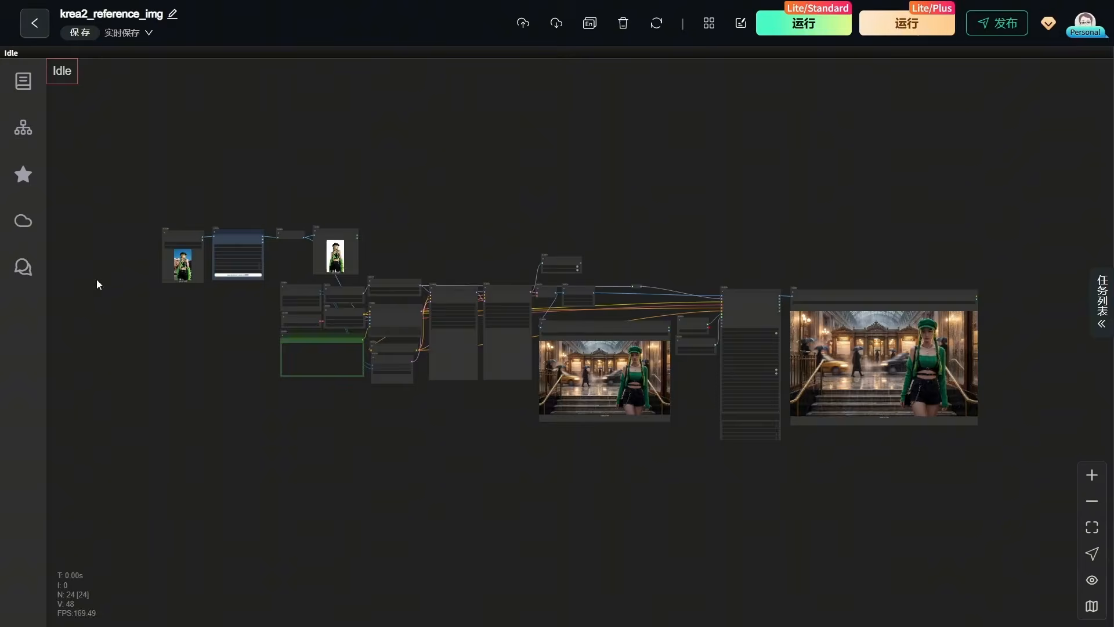
Inspect the reference photo of the green-haired woman in the Load Image node.
scroll(141, 245, "up", 8)
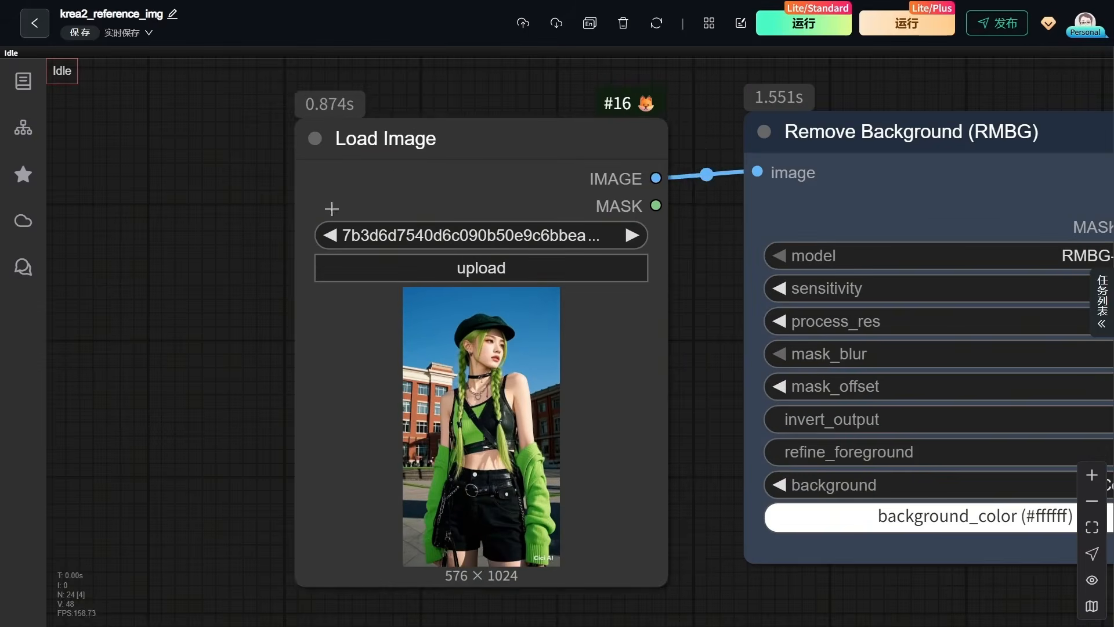
mouse_move(429, 166)
left_mouse_down()
mouse_move(395, 149)
mouse_move(427, 149)
left_mouse_up()
scroll(303, 428, "down", 10)
Review the Load LoRA, Load CLIP and Load VAE nodes together with the Positive prompt node.
left_click_drag(597, 576, 162, 315)
left_click(644, 223)
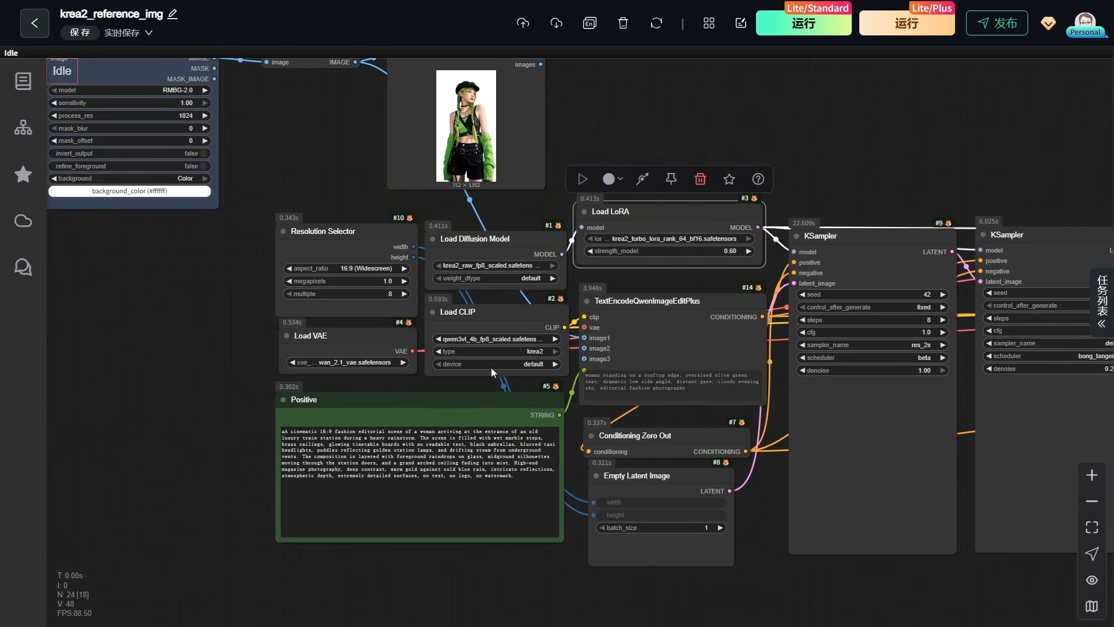
left_click(483, 313)
left_click(357, 345)
scroll(410, 566, "up", 3)
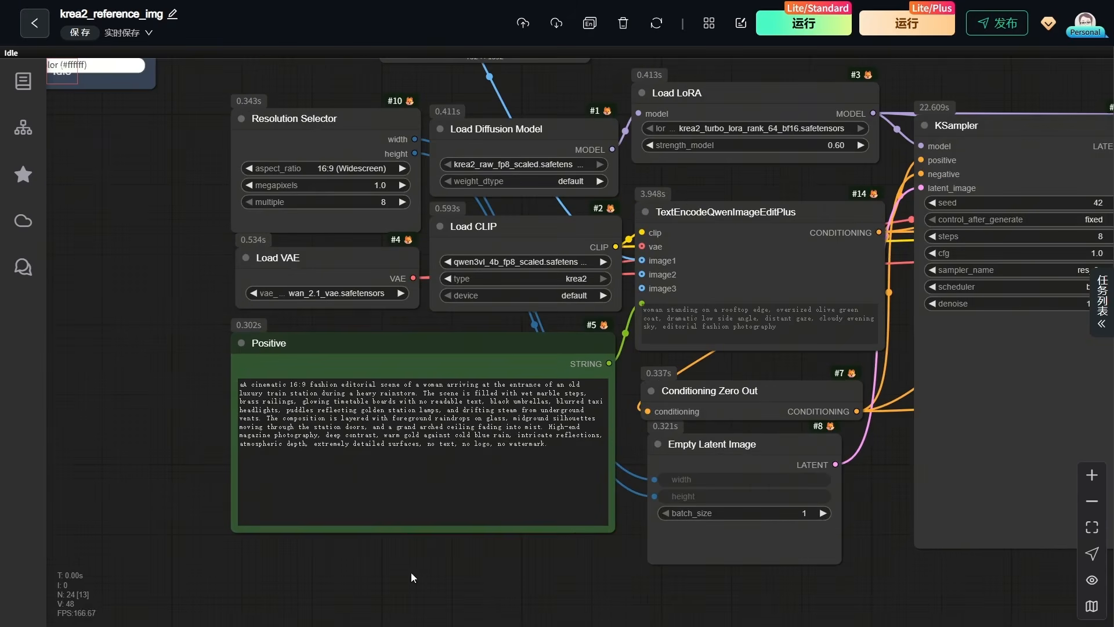
left_click(403, 528)
Go over the settings of the first and second KSampler nodes in sequence.
scroll(404, 551, "down", 4)
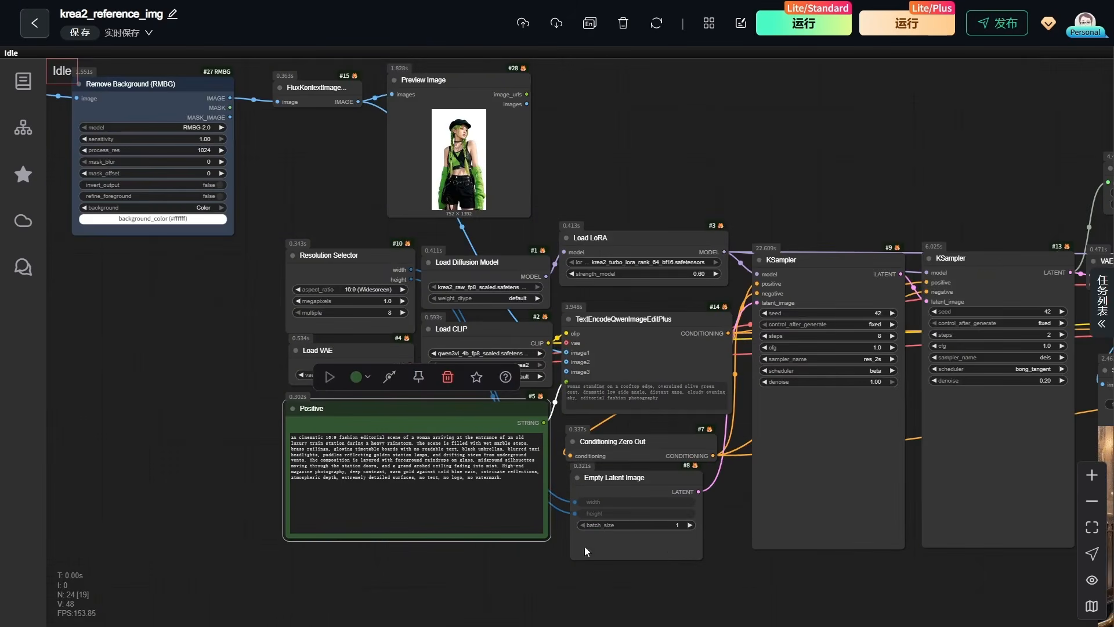
left_click_drag(710, 549, 433, 556)
left_click(563, 278)
left_click(677, 290)
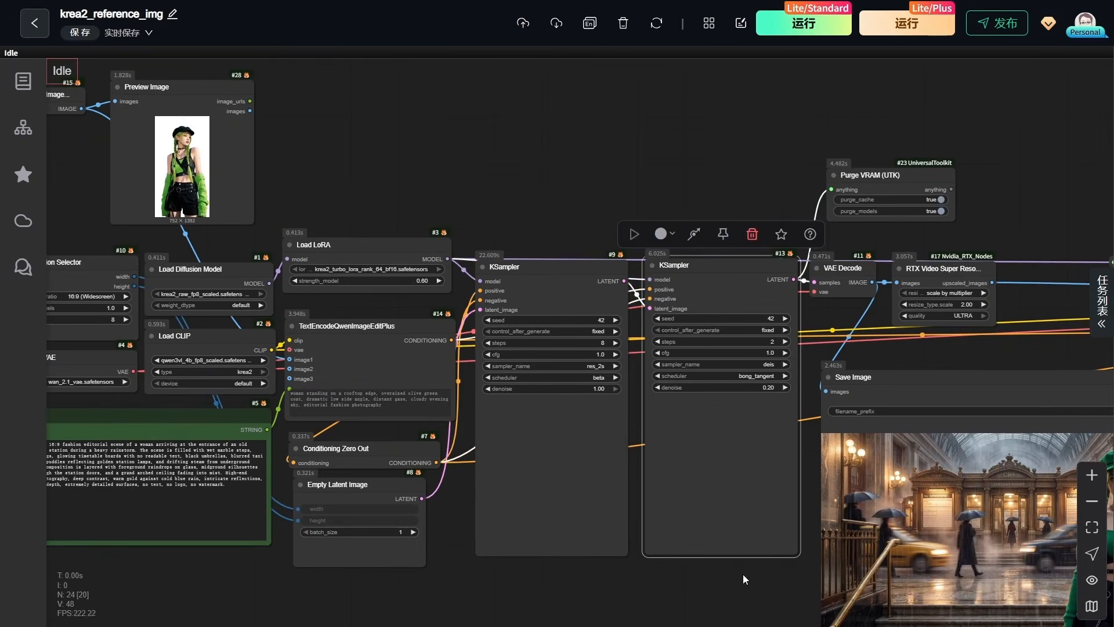
Follow the workflow from the samplers through the first Save Image node and the face detailing stage to the final Save Image node.
left_click_drag(743, 575, 351, 466)
scroll(633, 571, "up", 4)
left_click_drag(986, 413, 191, 353)
scroll(360, 339, "down", 4)
left_click_drag(700, 512, 526, 566)
scroll(914, 274, "up", 6)
left_click_drag(897, 291, 1052, 270)
scroll(1053, 271, "down", 8)
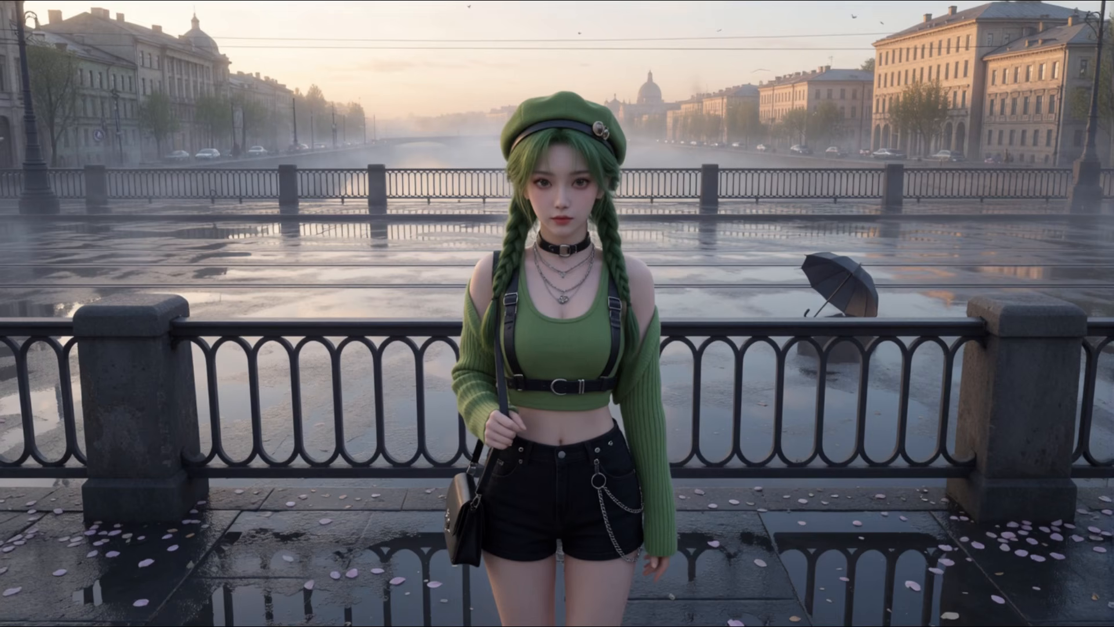